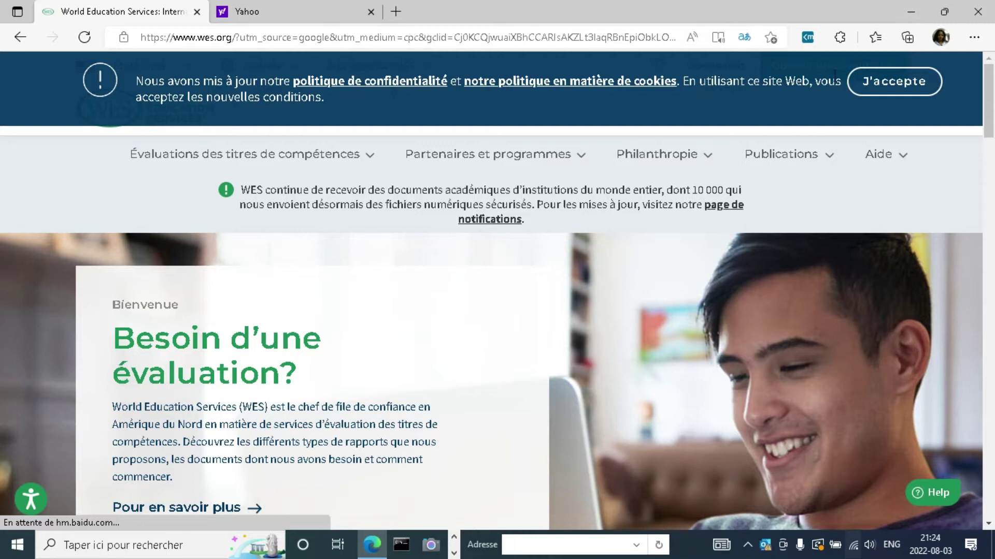
Step: Scroll the French WES homepage down to the three-step 'Besoin d'une évaluation?' section
drag(988, 119, 992, 185)
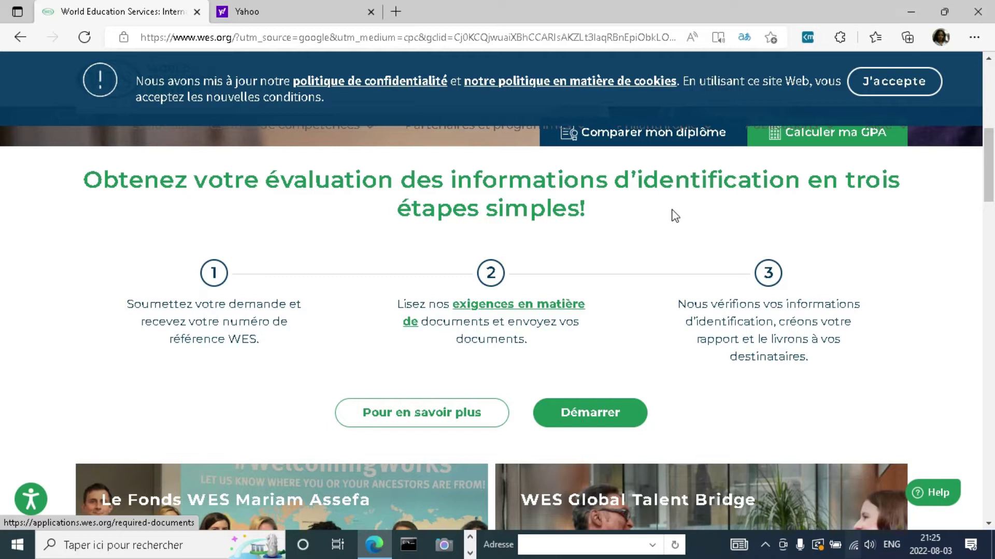
Step: Start a new credential evaluation to reach the list of application types
click(589, 410)
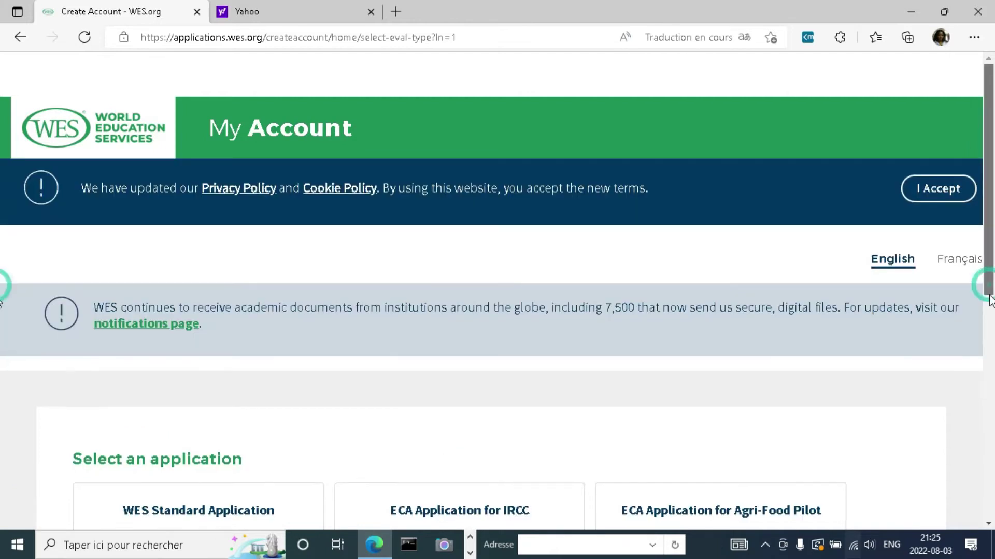
Step: Start the 'Demande d'ECA pour IRCC' application from the application-selection page
scroll(1, 363, down, 5)
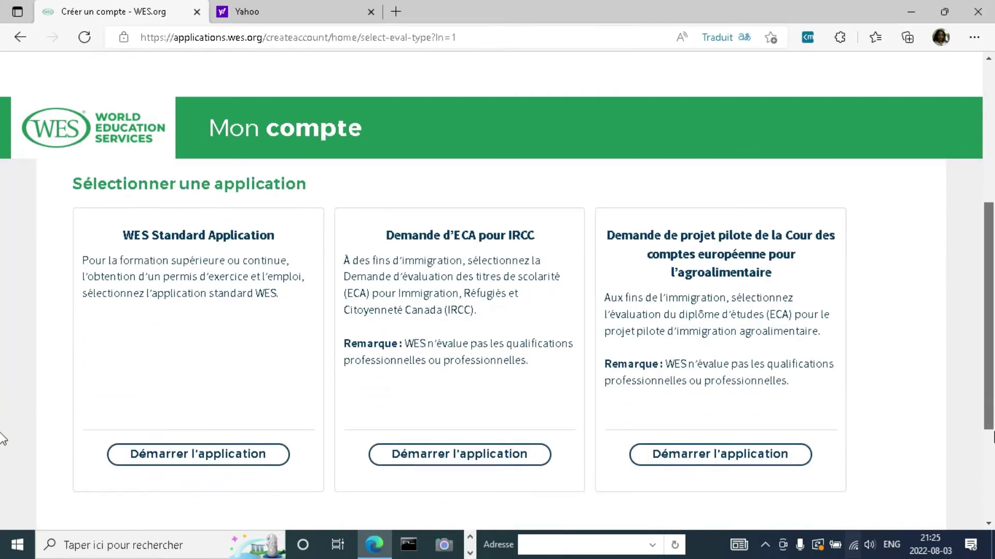
click(444, 449)
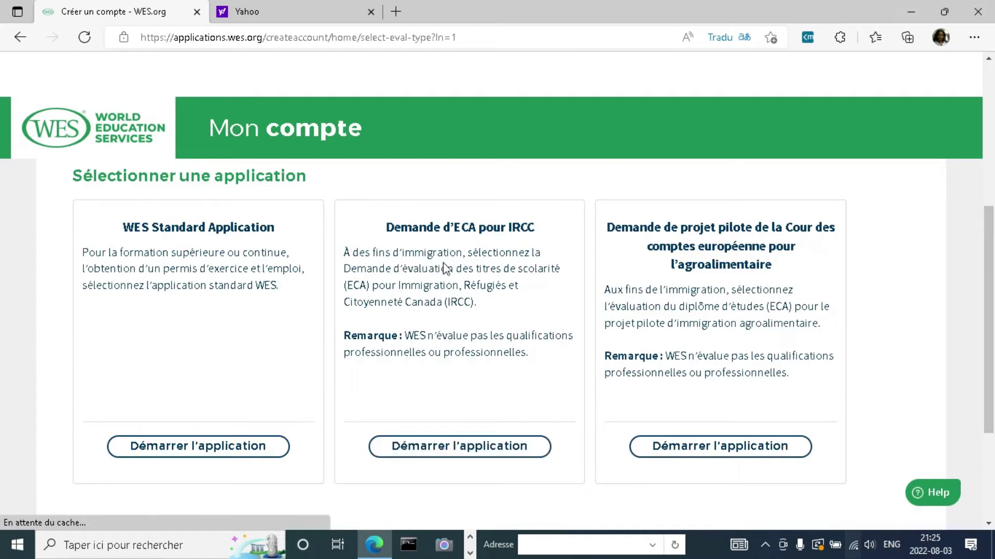
click(447, 451)
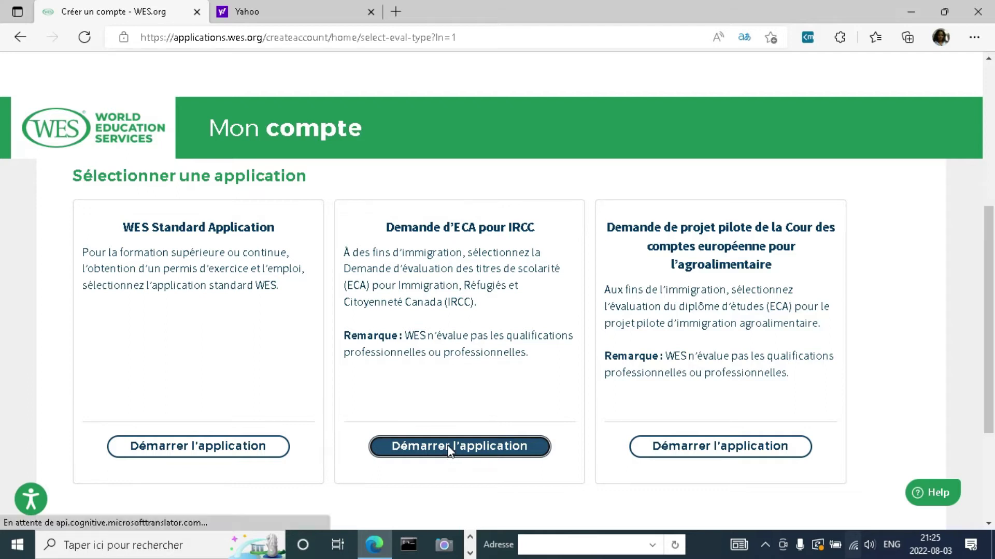
click(448, 450)
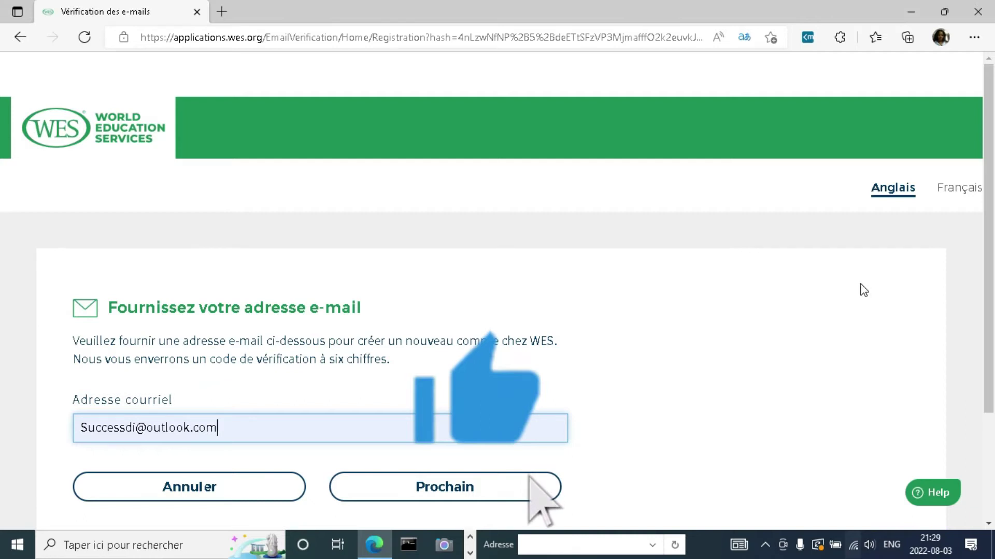
Step: Request an email verification code, submit it, and continue to the Create Account form
click(457, 492)
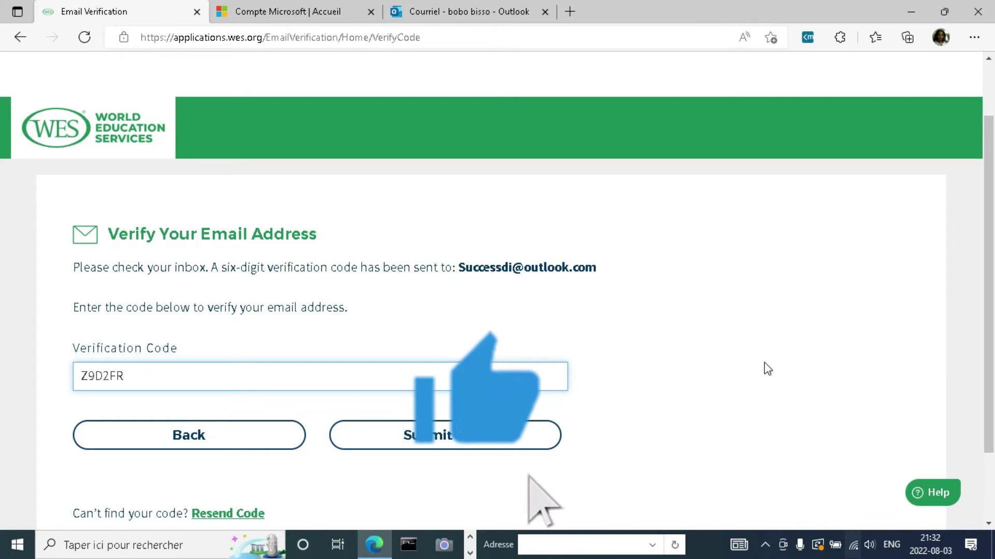
click(446, 435)
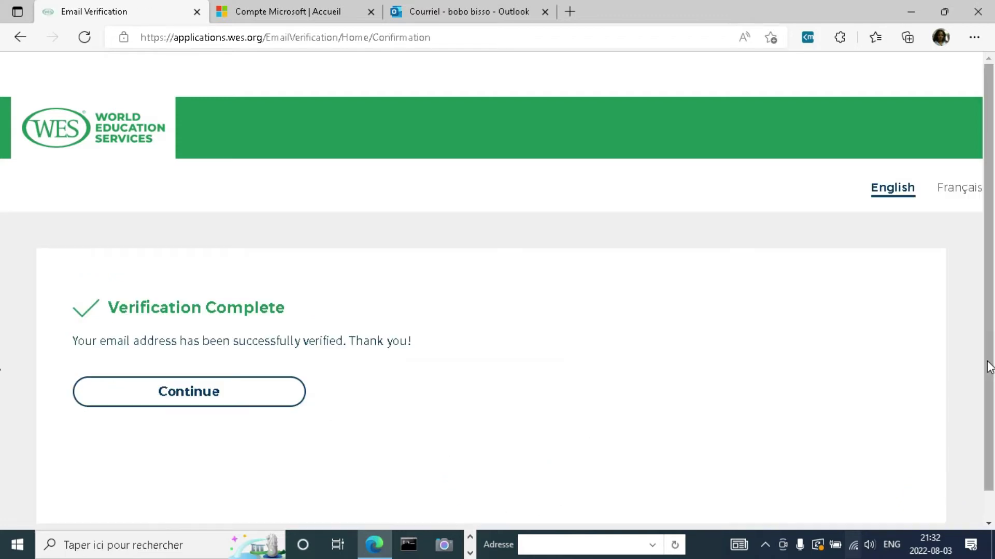
click(217, 403)
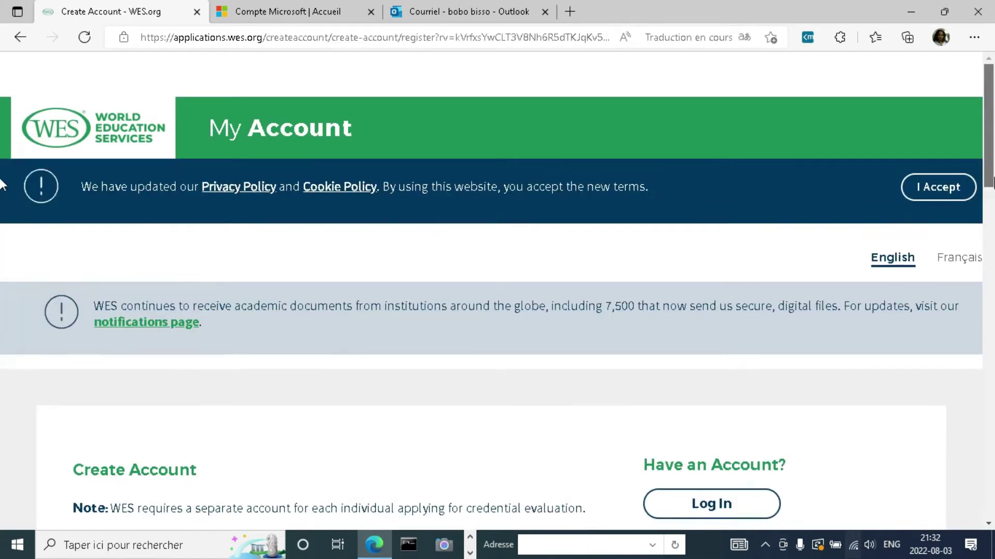
Step: Fill the first, middle and last name fields from the browser's saved entries
scroll(990, 190, down, 1)
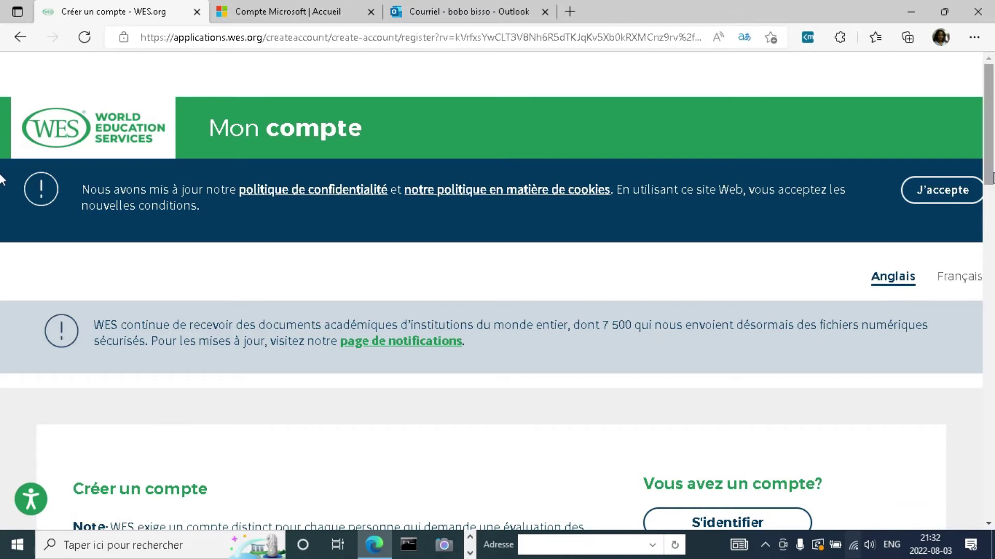
scroll(1, 207, down, 5)
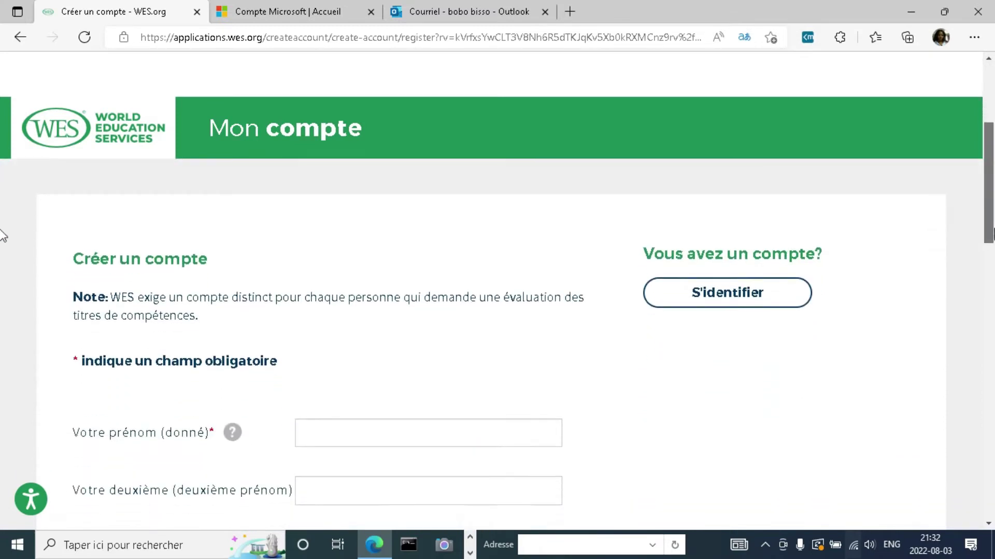
drag(987, 210, 987, 209)
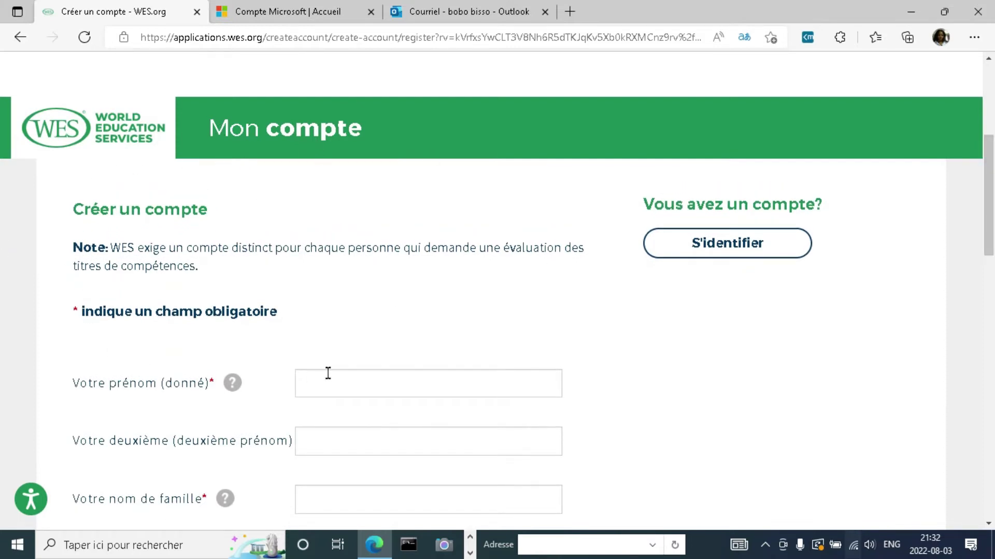
click(315, 381)
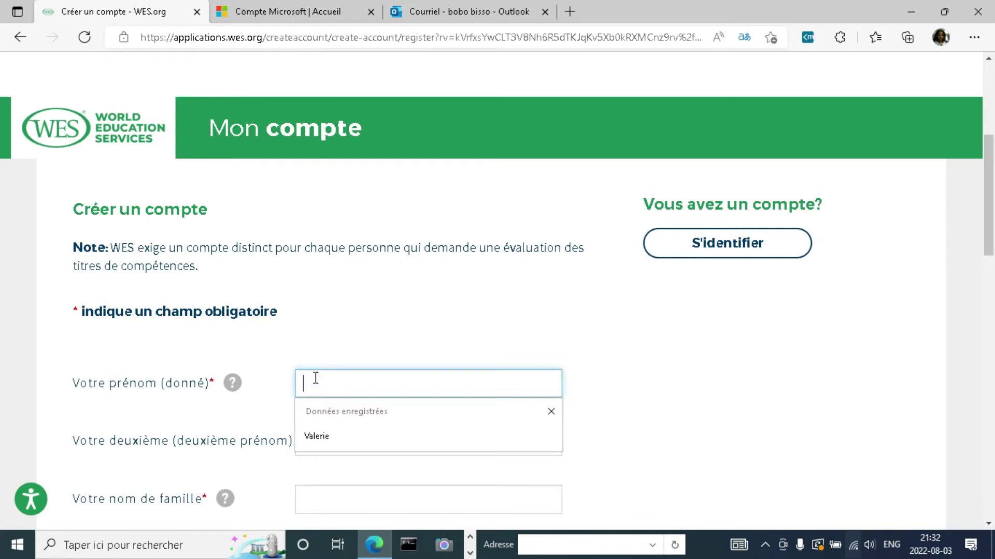
click(315, 438)
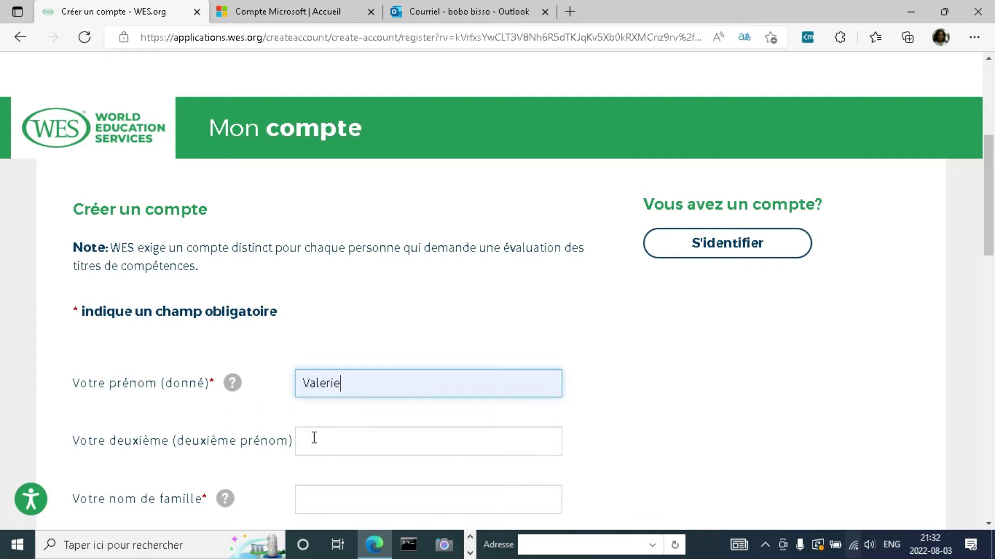
drag(991, 247, 992, 276)
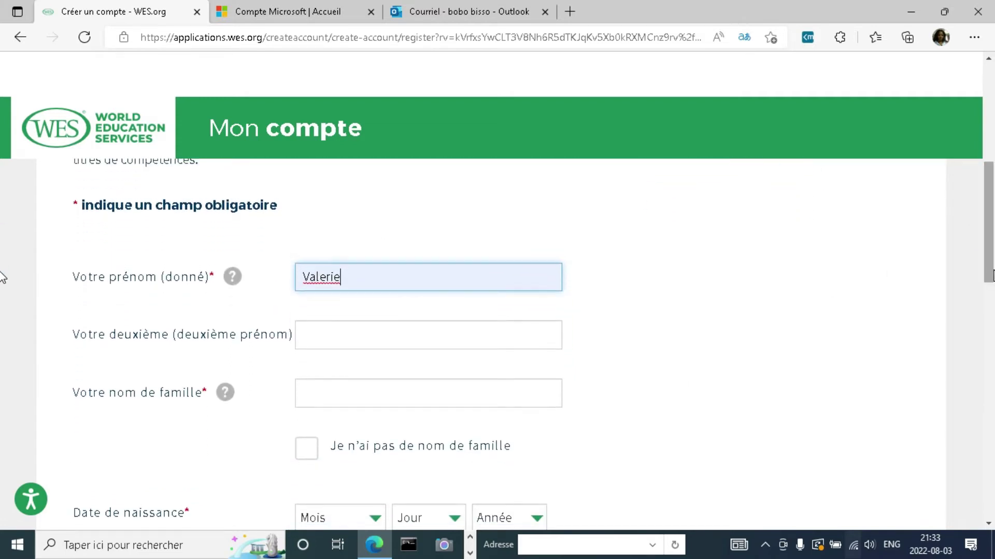
click(325, 335)
click(314, 386)
click(322, 402)
click(314, 444)
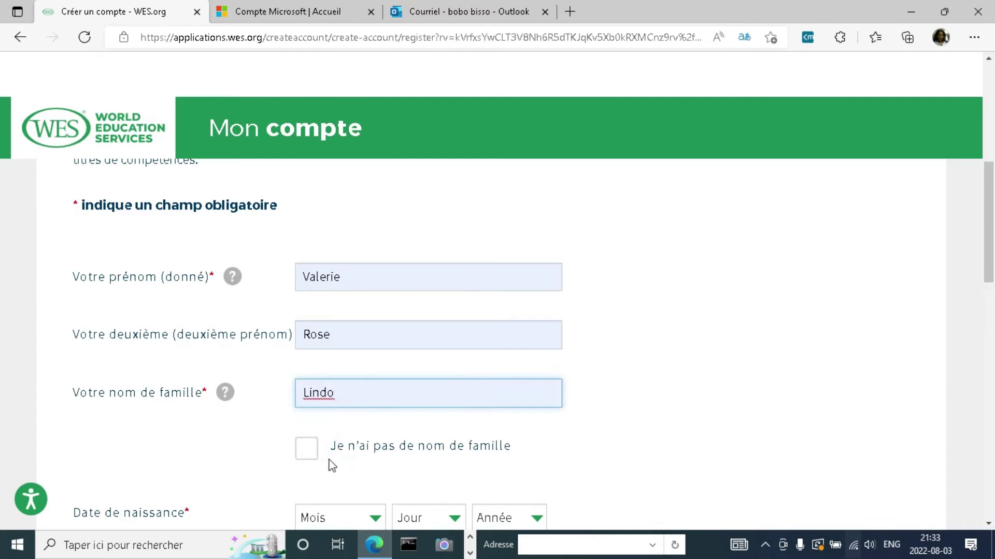
Step: Set the date of birth to Janvier 1, 1983
drag(990, 262, 992, 295)
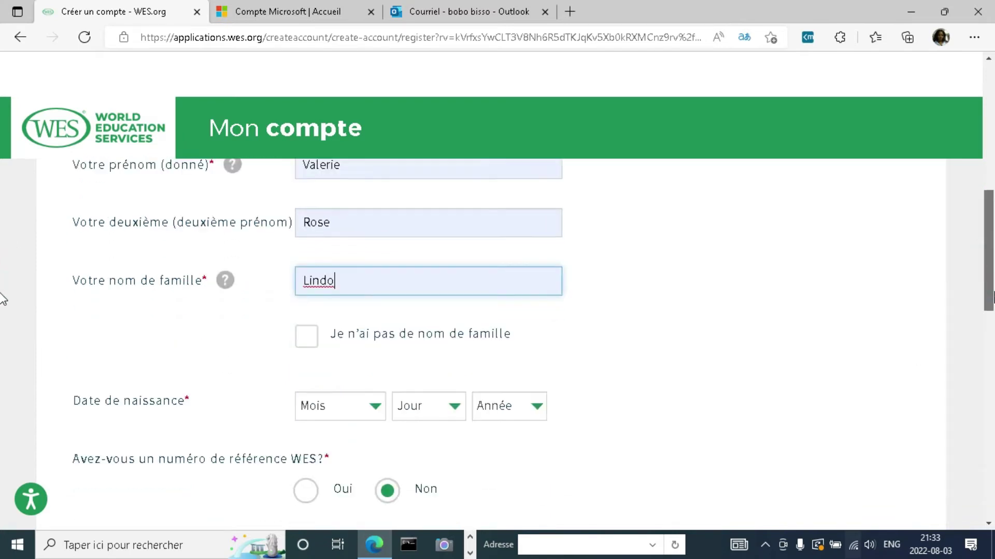
scroll(3, 300, down, 1)
click(373, 365)
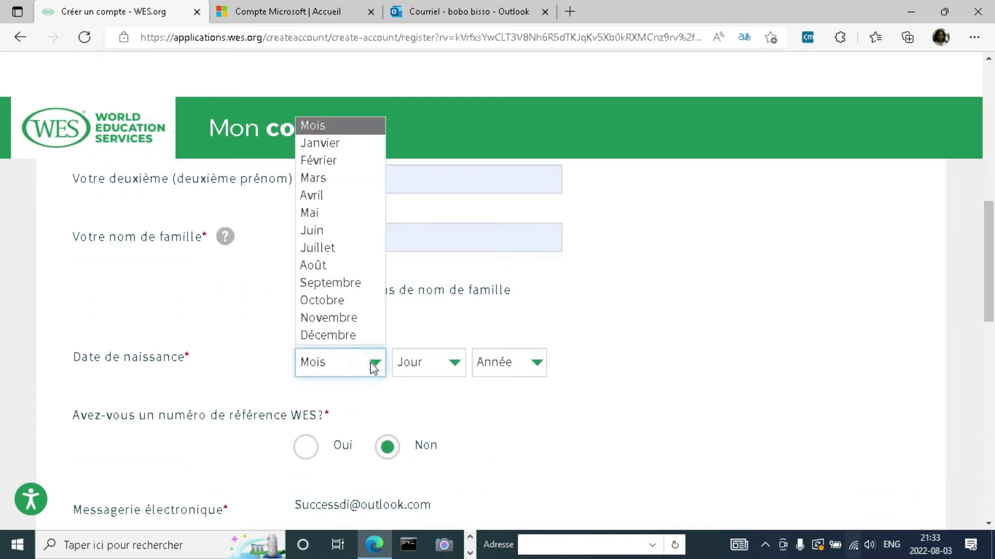
click(318, 143)
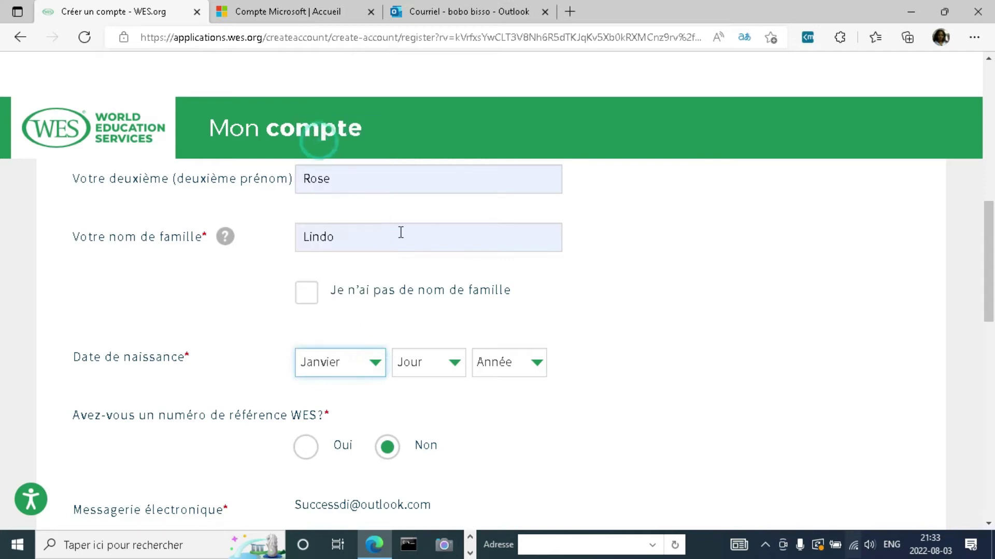
click(455, 359)
click(402, 21)
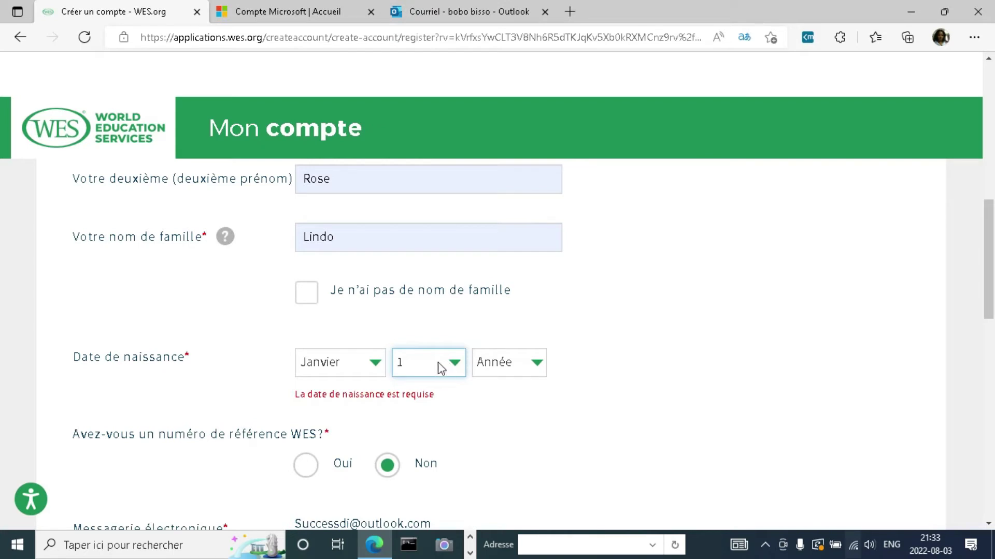
click(454, 364)
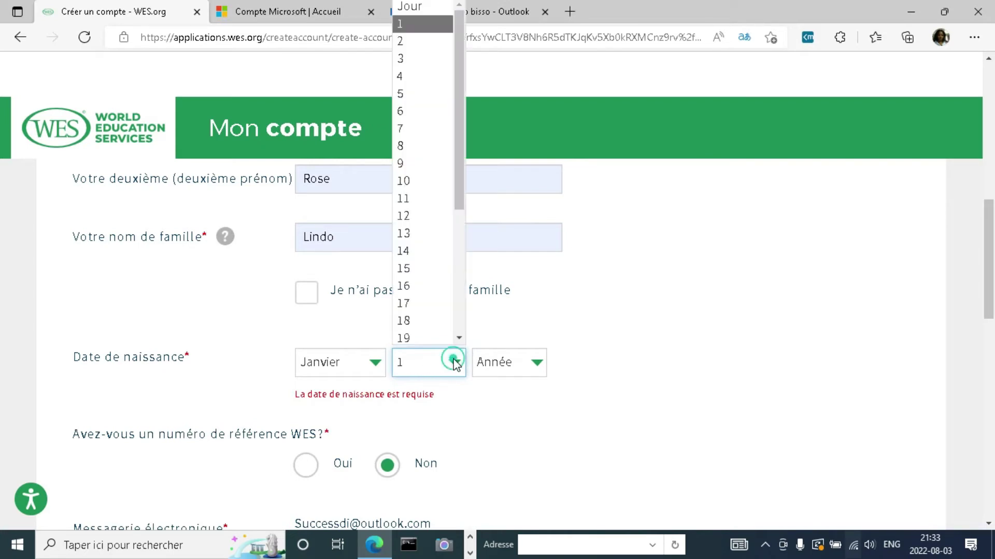
click(456, 364)
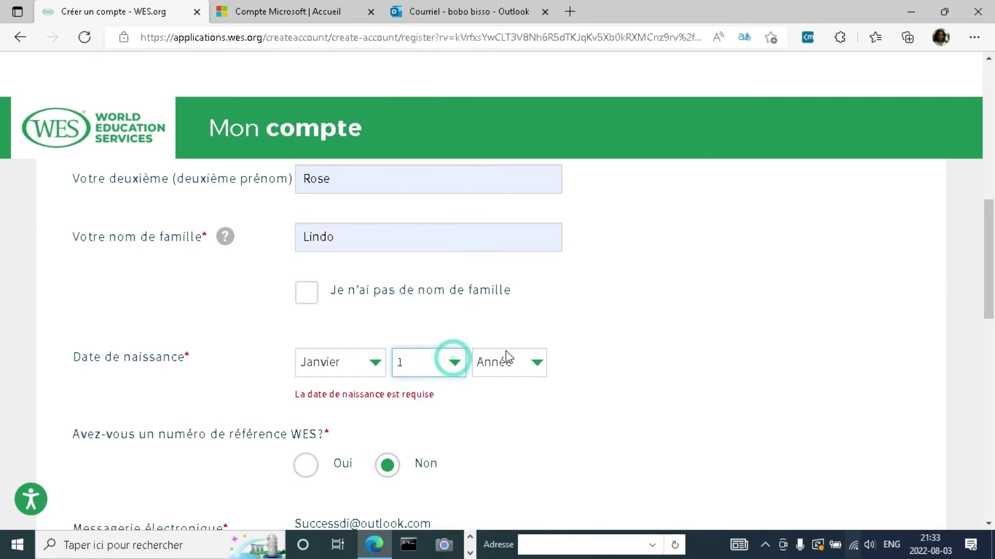
click(537, 362)
drag(539, 95, 539, 216)
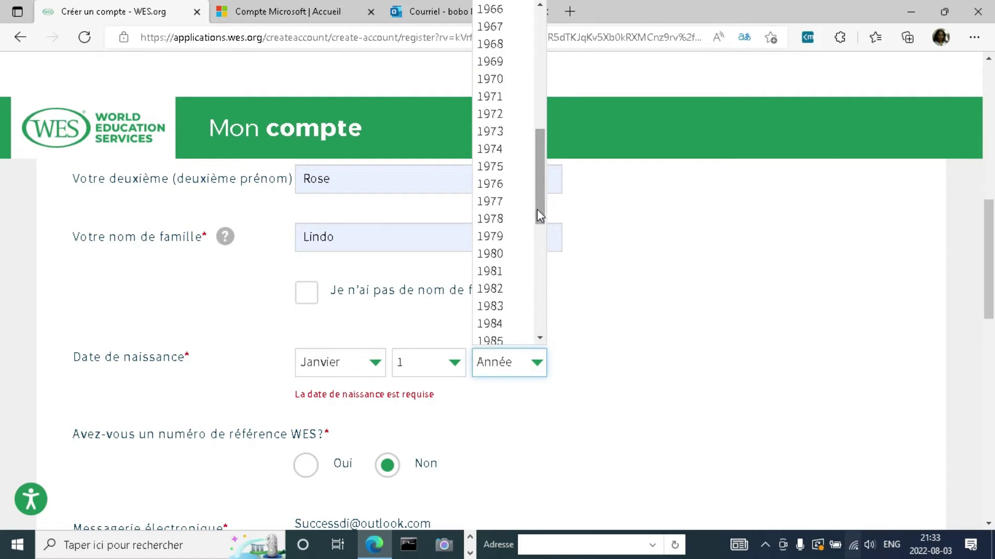
click(496, 310)
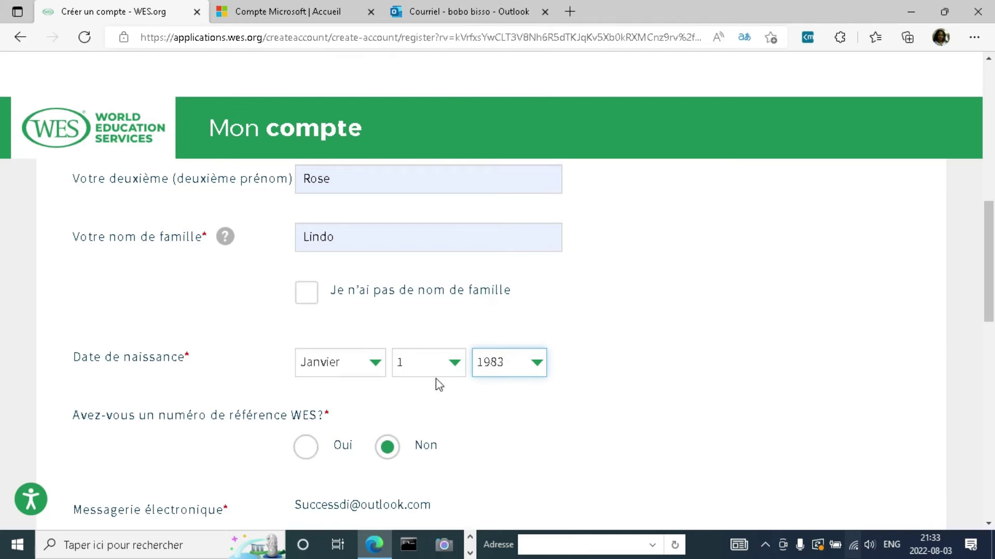
click(343, 236)
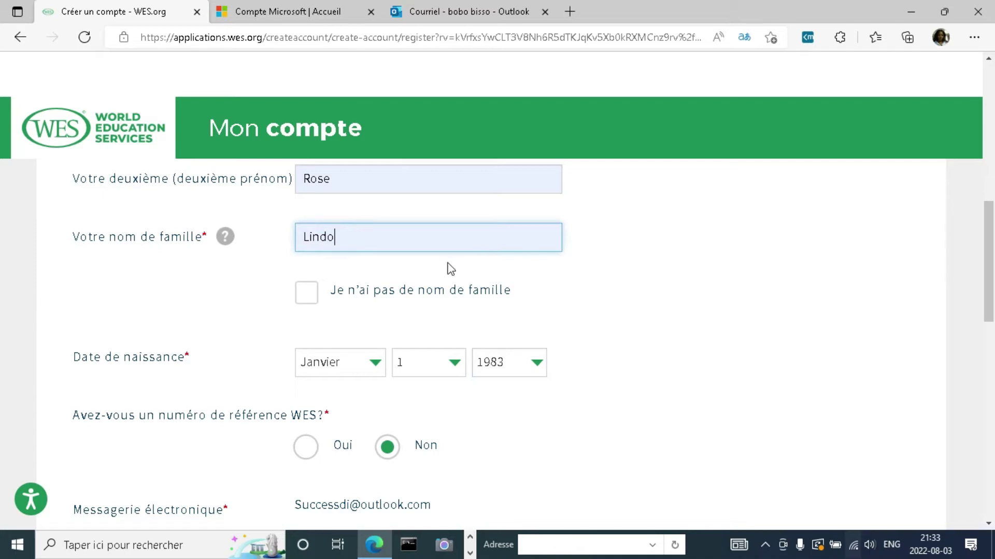
Step: Retype the family name and change the middle name's final character to 'a'
key(BackSpace)
key(BackSpace)
key(BackSpace)
key(BackSpace)
key(BackSpace)
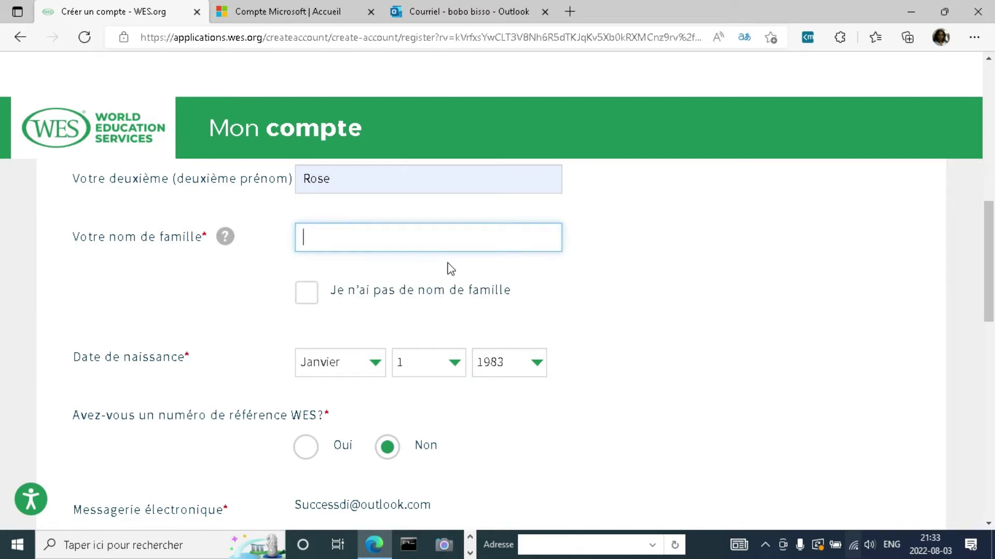
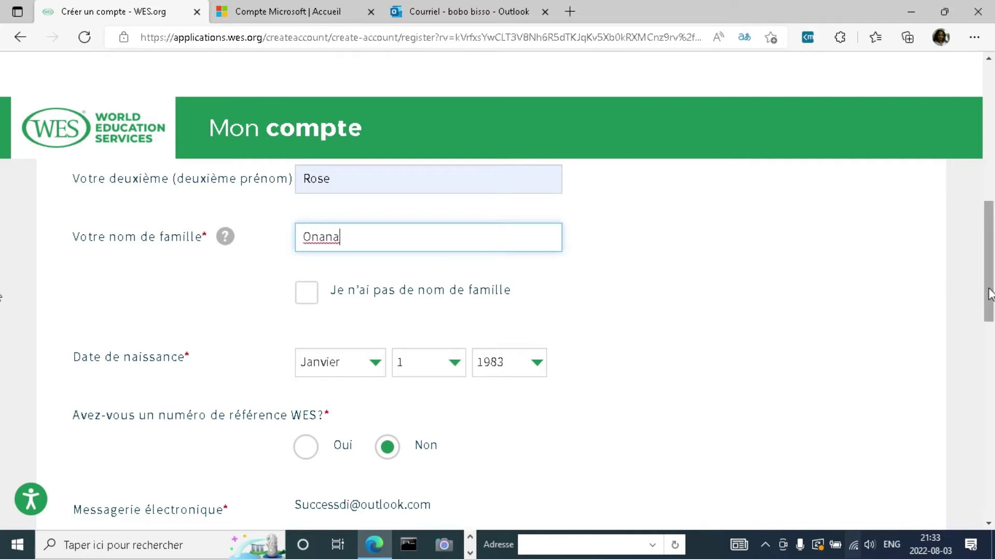
drag(989, 294, 991, 264)
click(343, 292)
key(BackSpace)
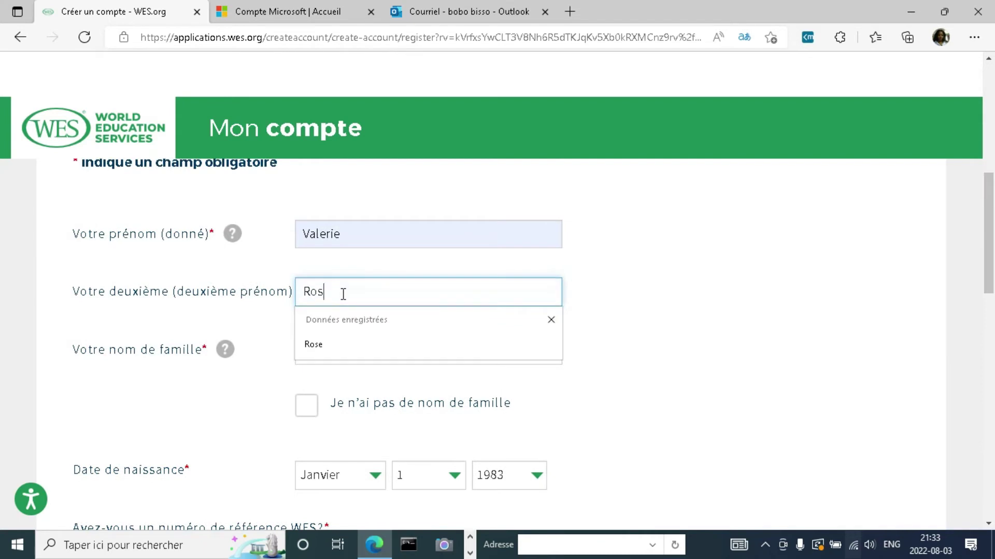
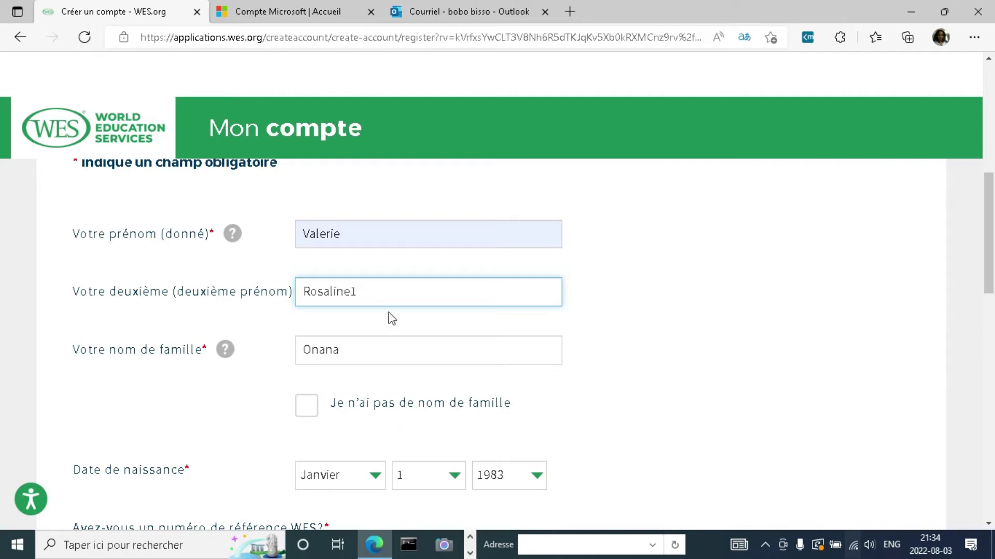
drag(993, 201, 993, 300)
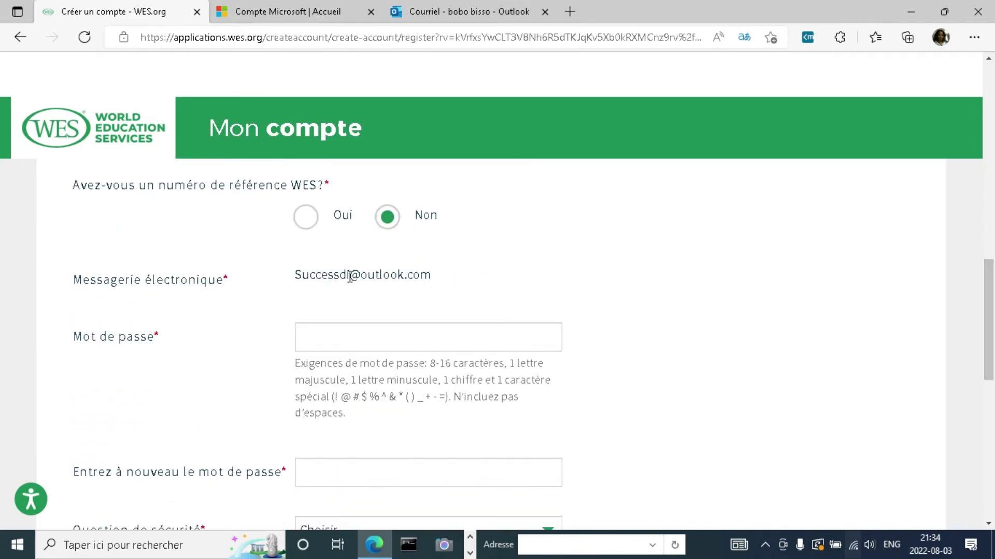
click(326, 340)
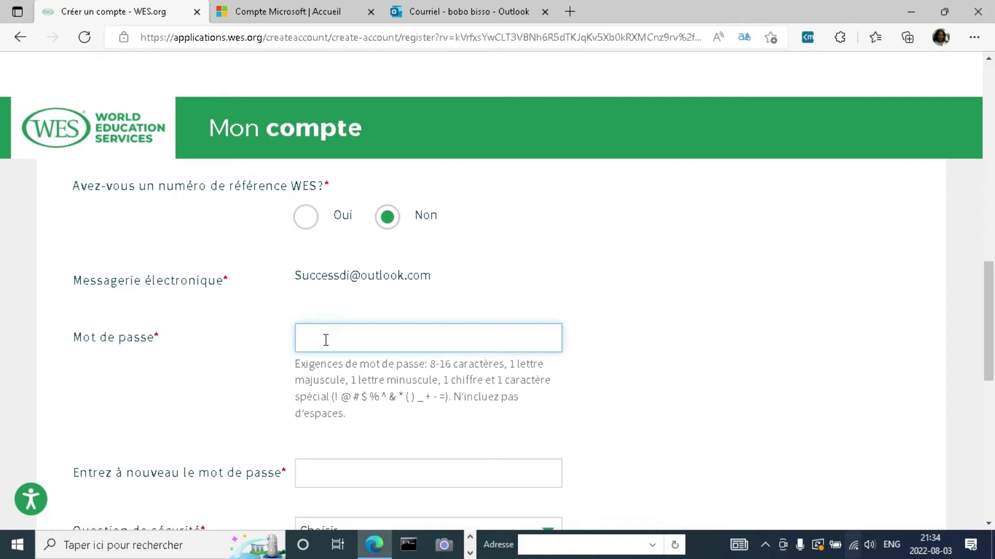
Step: Enter the account password and paste the same password into the confirmation field
text(•)
click(543, 339)
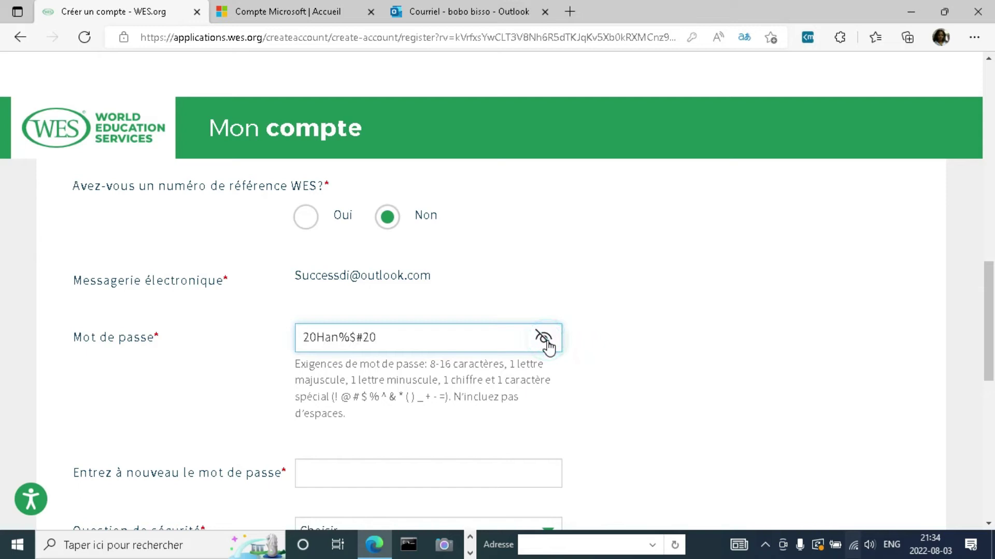
drag(394, 338, 292, 338)
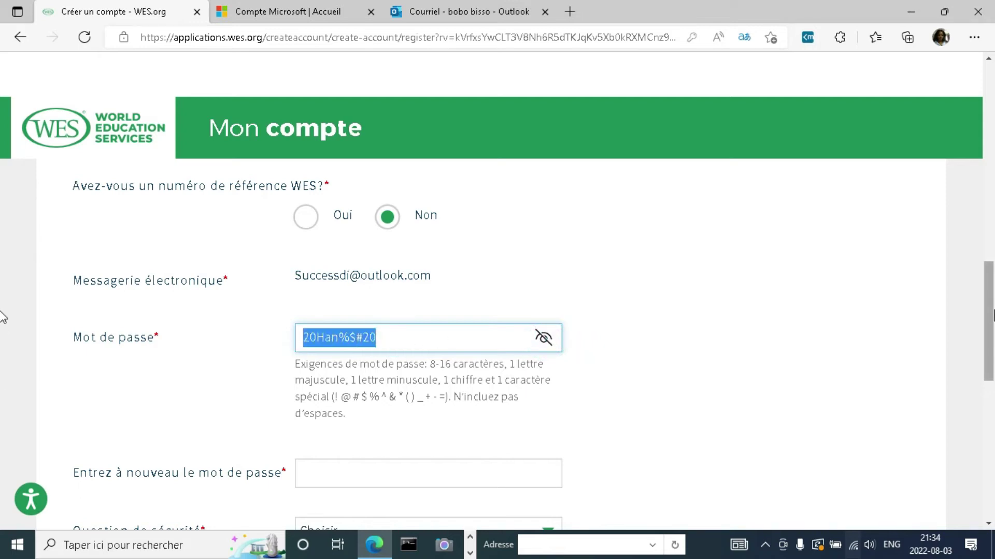
drag(989, 311, 989, 359)
click(383, 267)
key(ctrl+v)
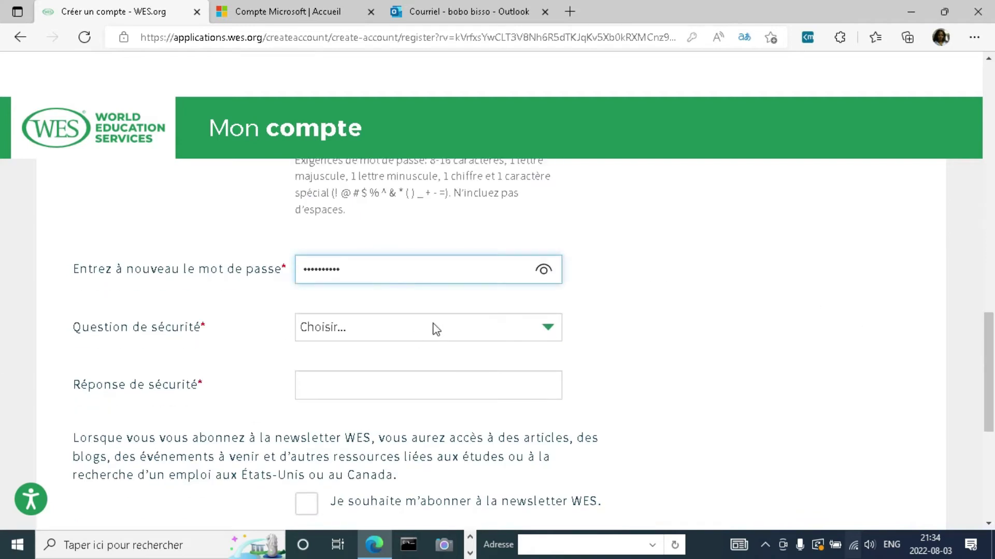
Step: Choose the mother's maiden name security question, enter its answer, and subscribe to the newsletter
click(989, 333)
mouse_move(989, 333)
mouse_down()
mouse_move(990, 271)
mouse_move(990, 341)
mouse_move(989, 330)
mouse_up()
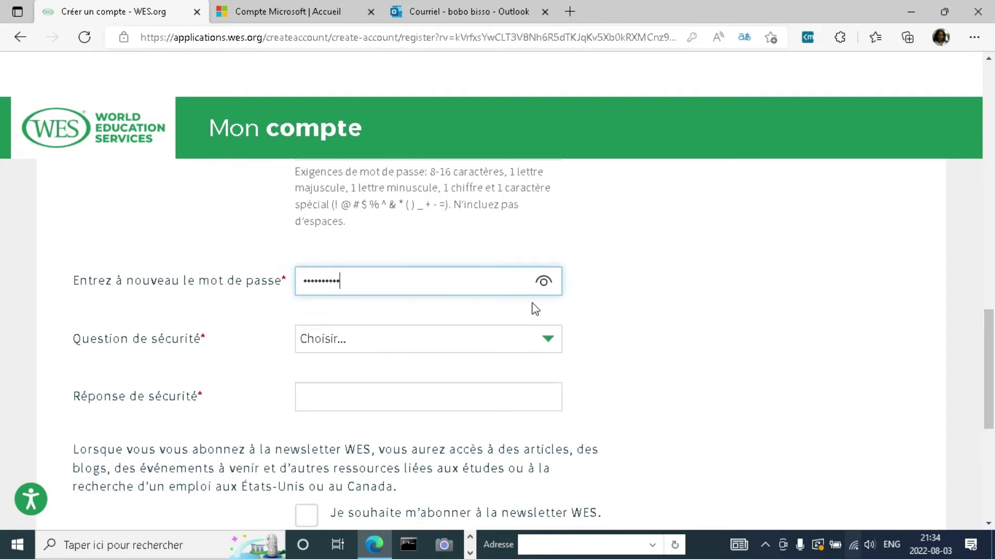
click(544, 346)
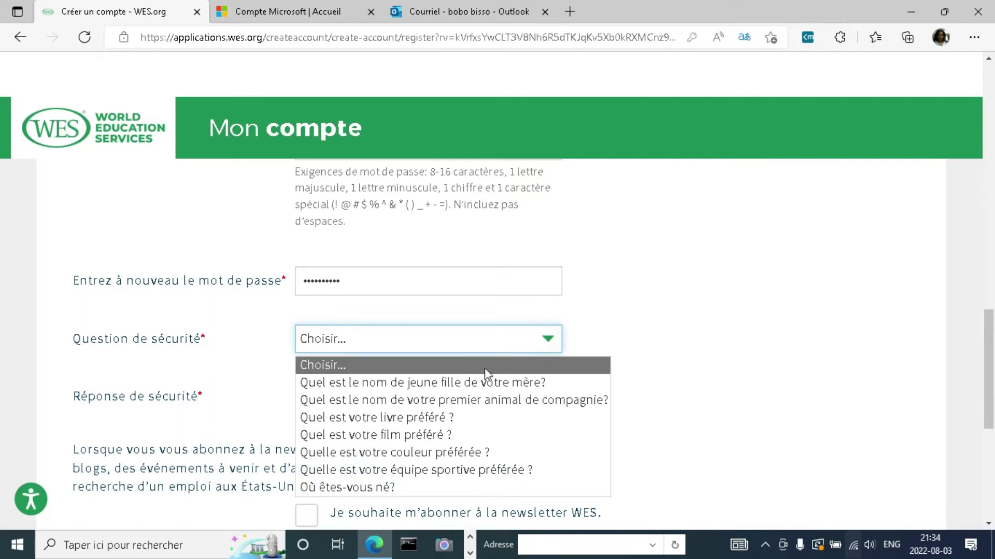
click(479, 381)
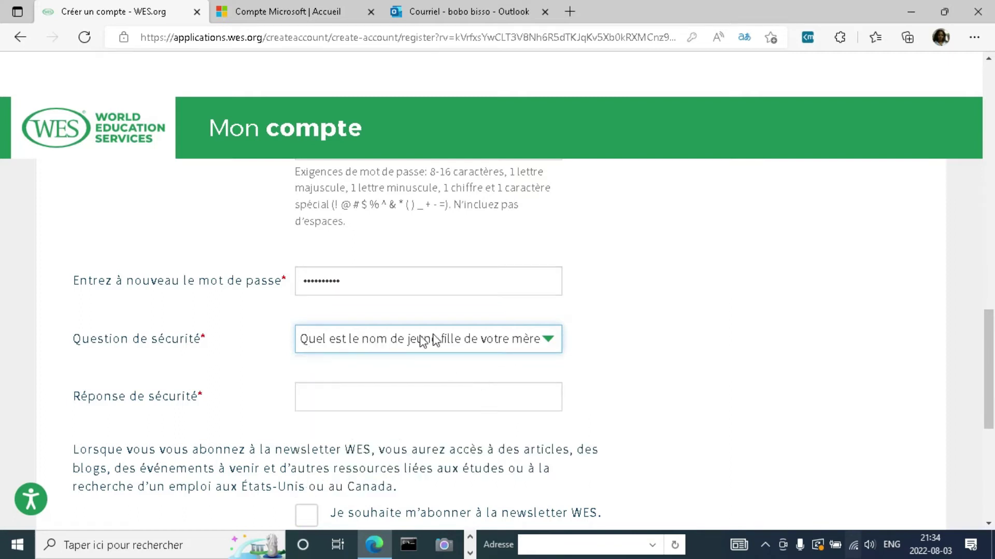
click(308, 390)
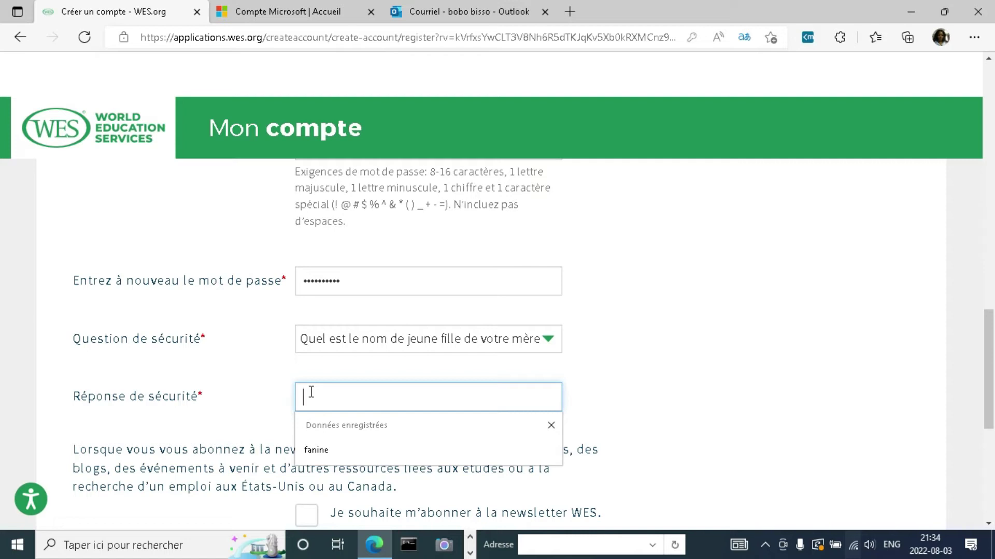
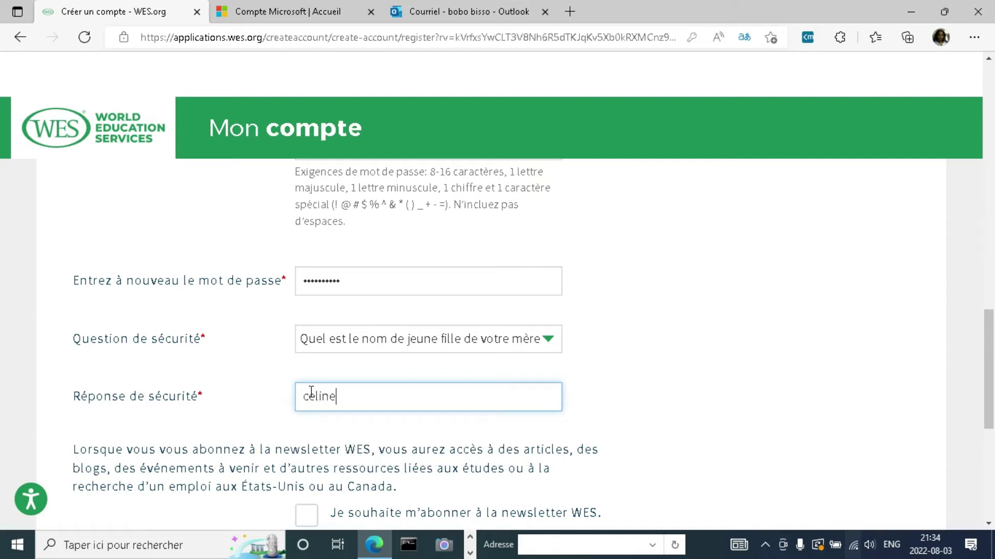
scroll(979, 386, down, 2)
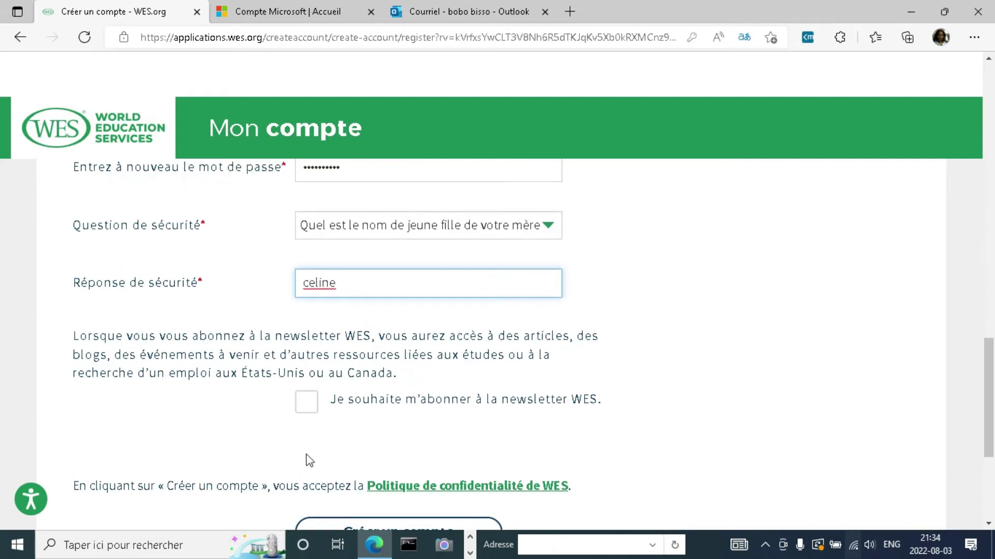
click(306, 407)
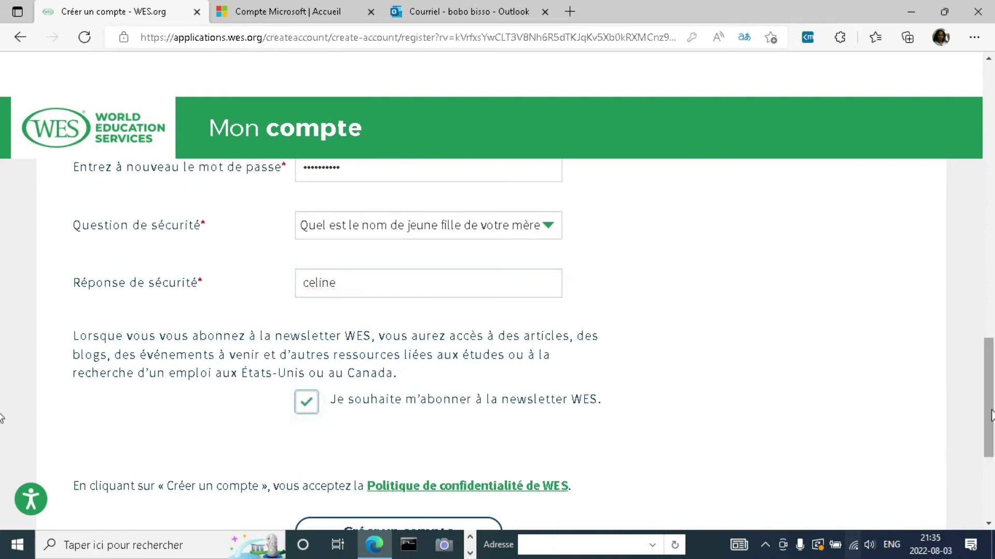
Step: Create the account, removing the middle name's trailing digit and resubmitting
scroll(2, 430, down, 1)
scroll(3, 430, down, 2)
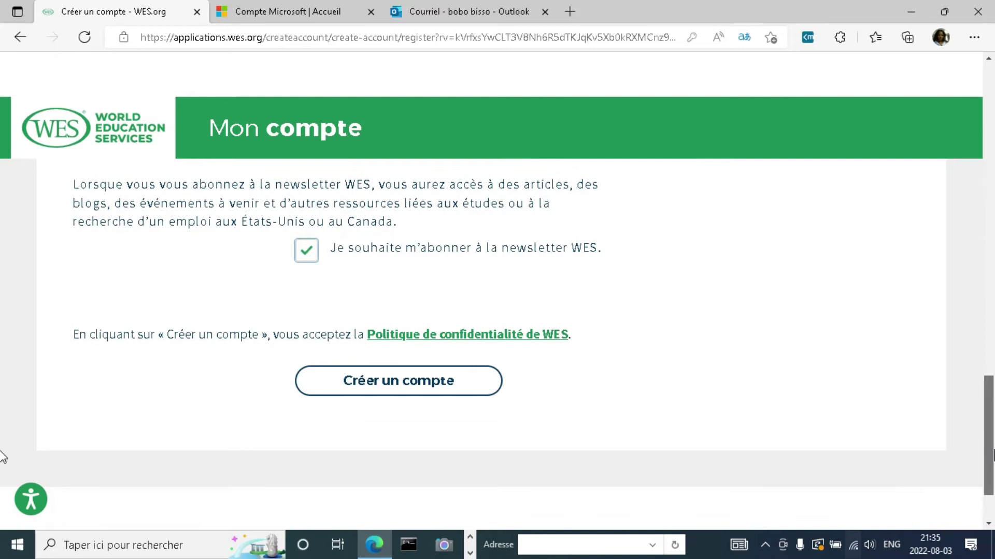
scroll(2, 443, up, 1)
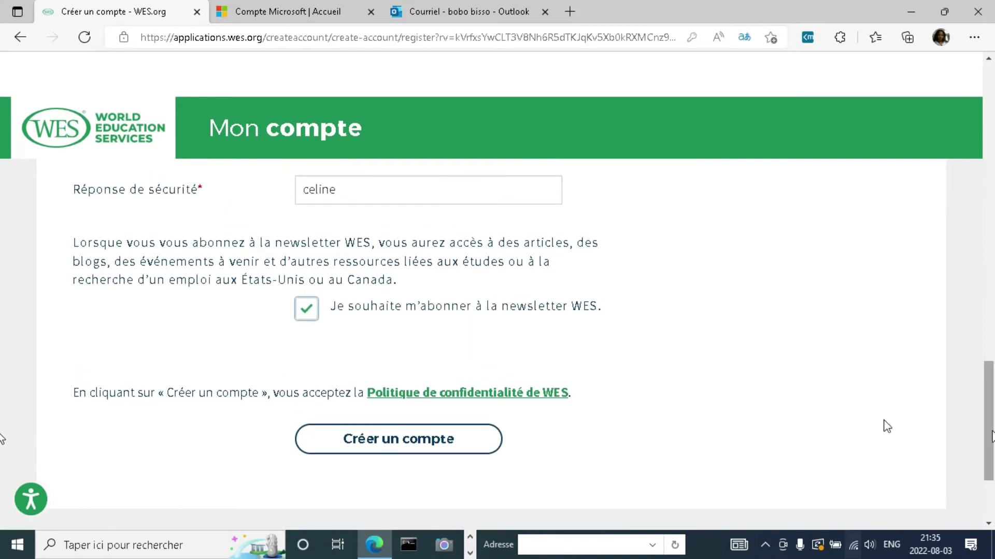
click(359, 435)
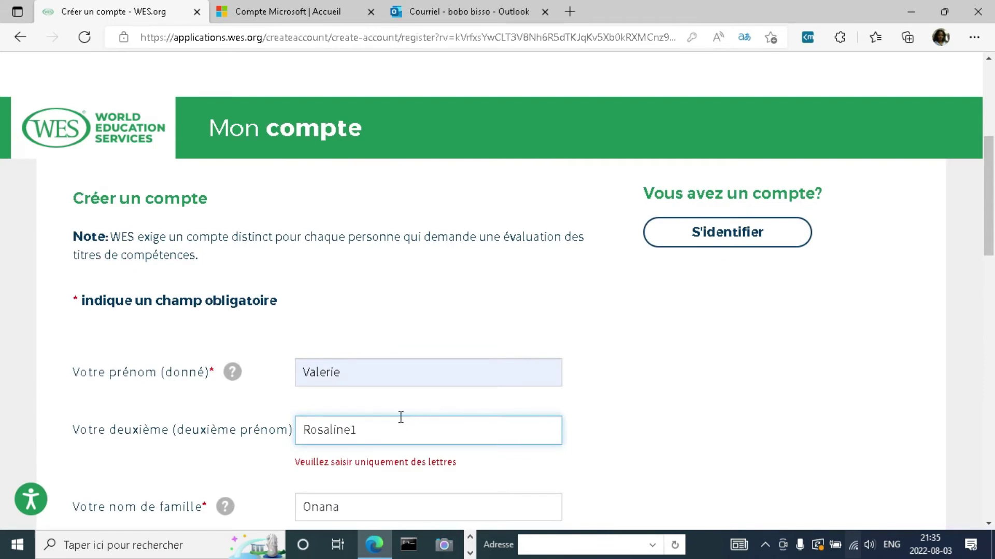
key(BackSpace)
drag(990, 249, 990, 425)
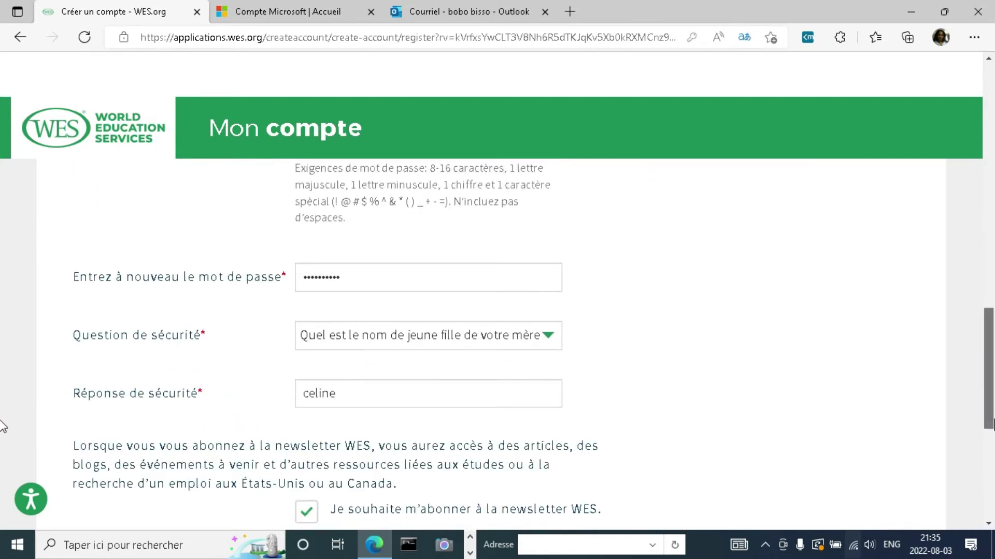
scroll(3, 425, down, 7)
click(397, 298)
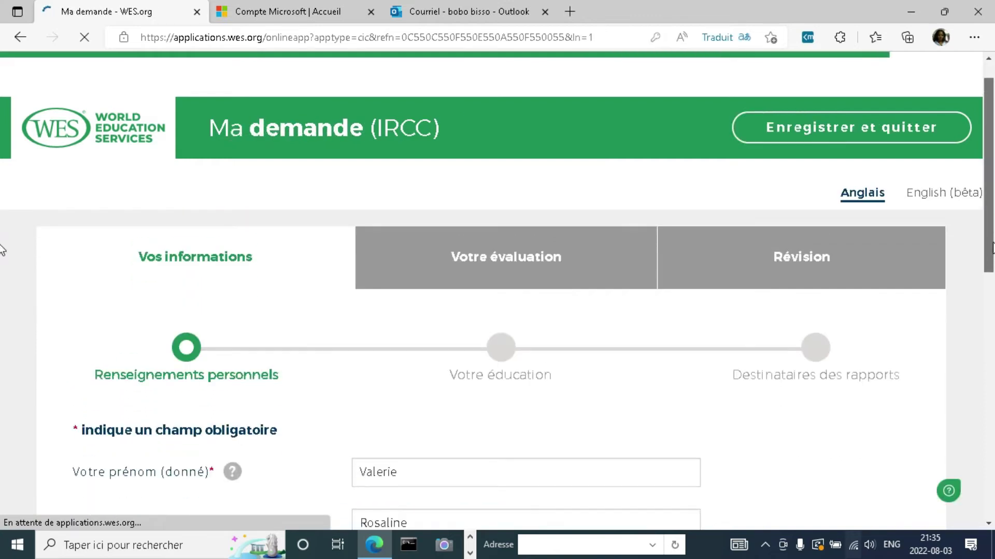
Step: Set the gender to Femme and decline the browser's offer to save the password
scroll(2, 254, down, 2)
drag(992, 290, 989, 411)
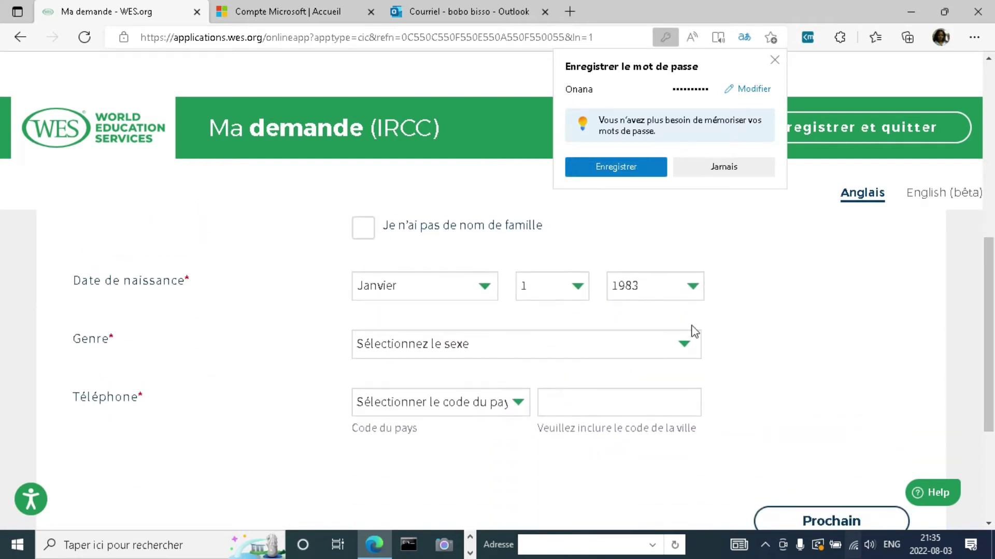
click(688, 345)
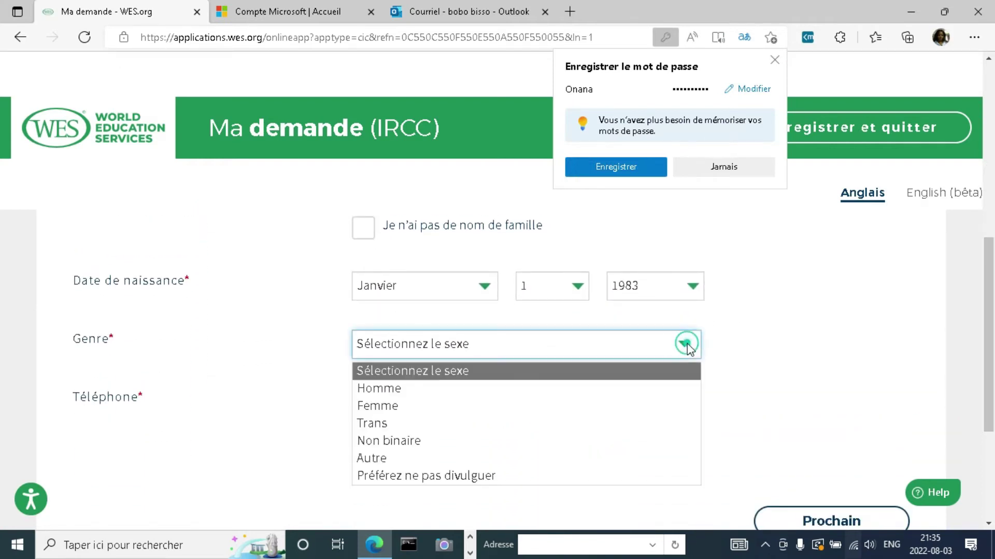
click(443, 412)
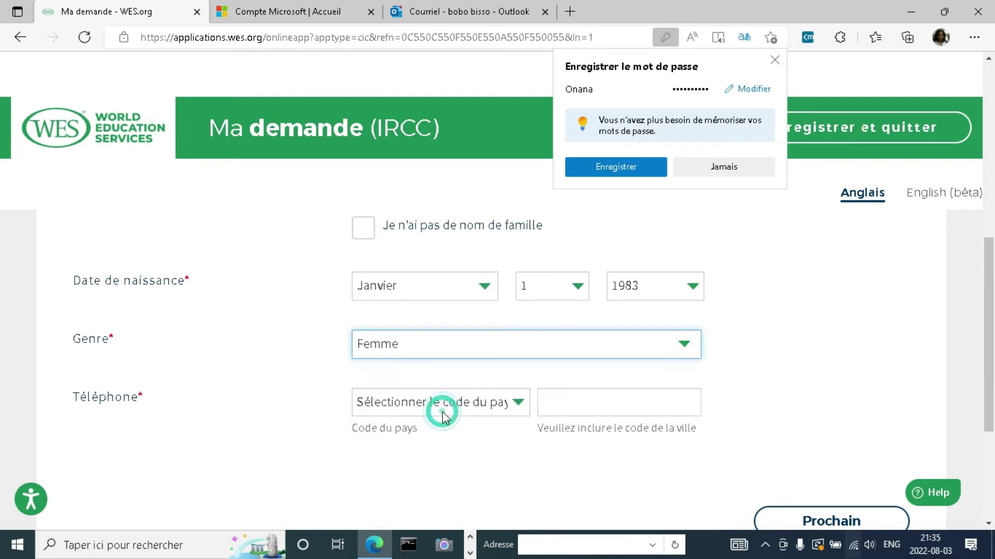
click(724, 167)
Step: Enter a phone number with country code Cameroun (237) and submit the personal details
scroll(2, 376, down, 1)
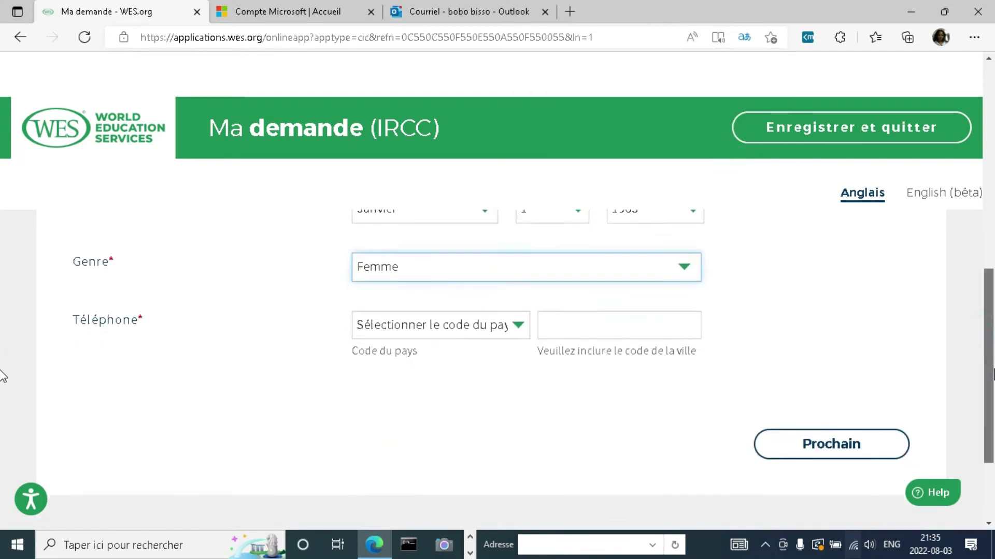
click(517, 311)
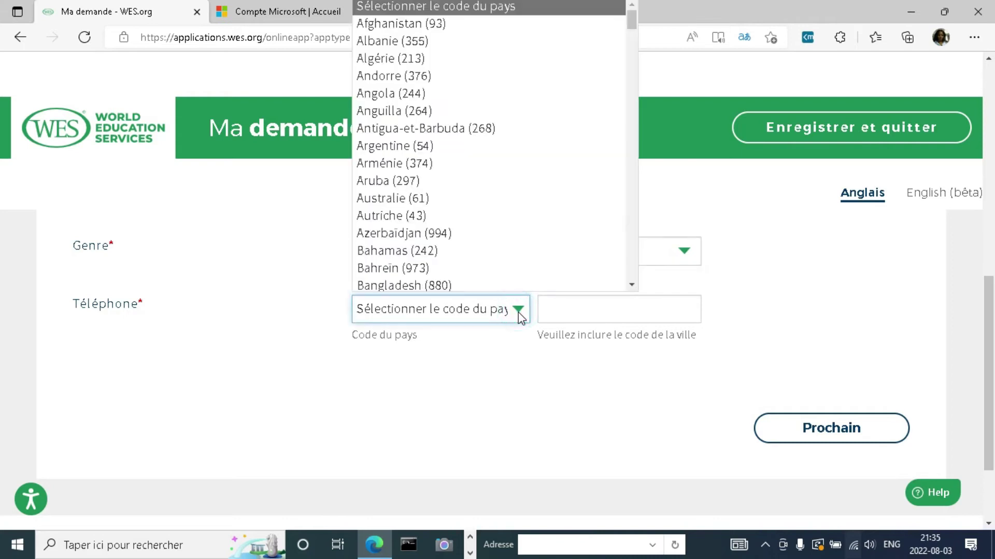
key(c)
click(632, 284)
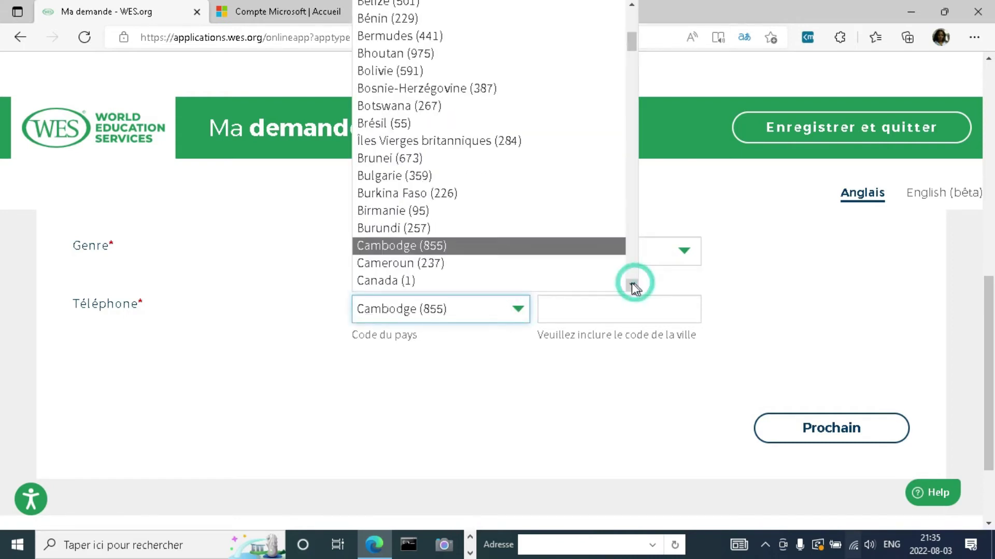
click(457, 259)
click(581, 308)
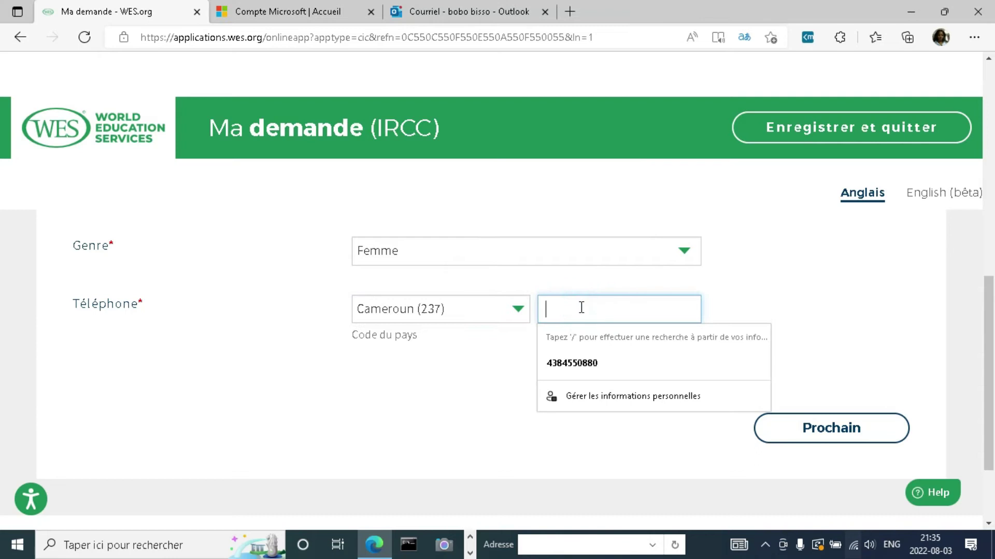
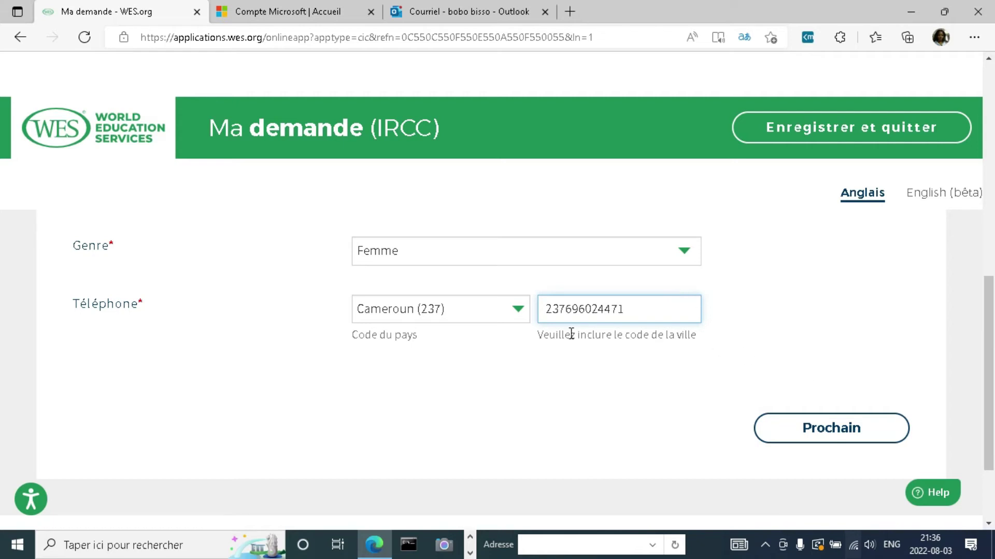
click(812, 430)
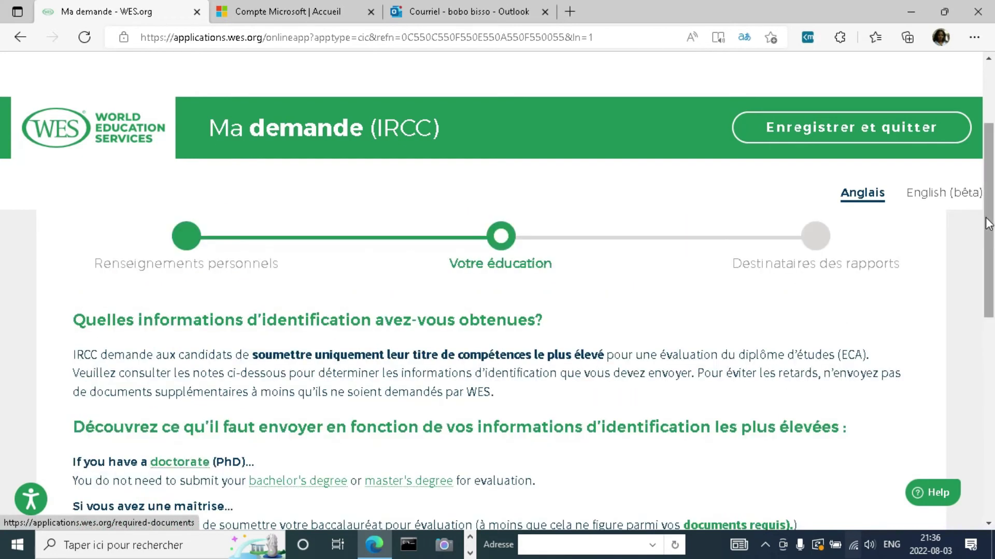
scroll(2, 233, down, 1)
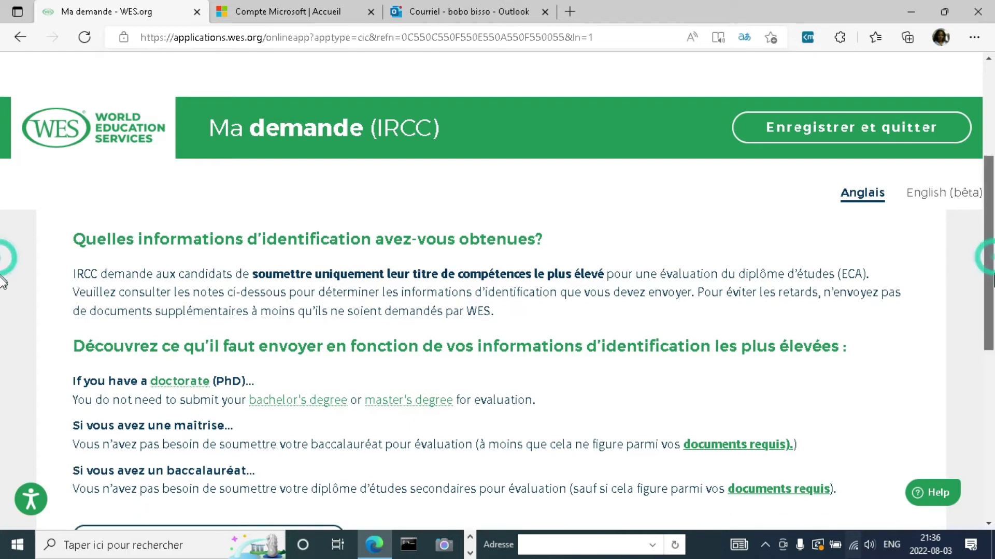
scroll(2, 266, down, 1)
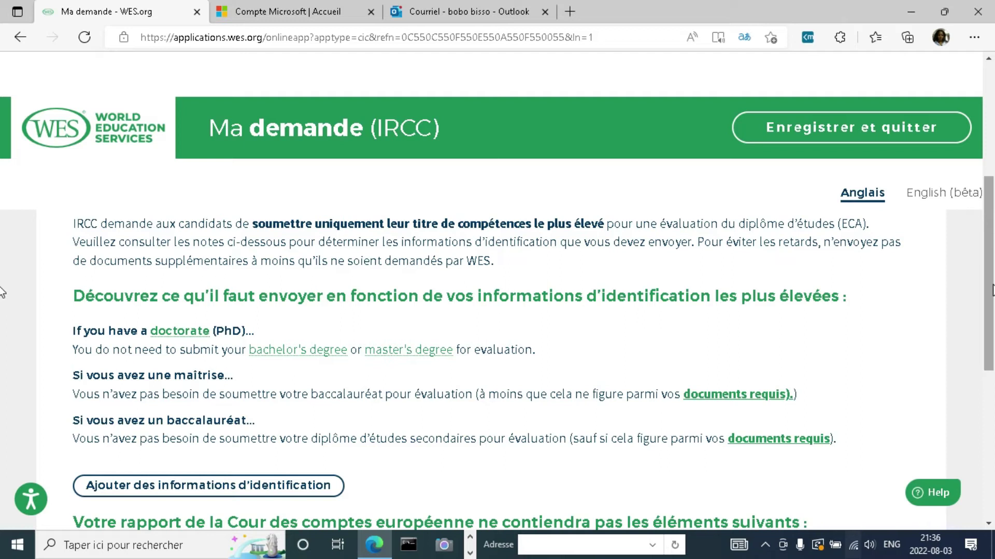
scroll(1, 311, down, 2)
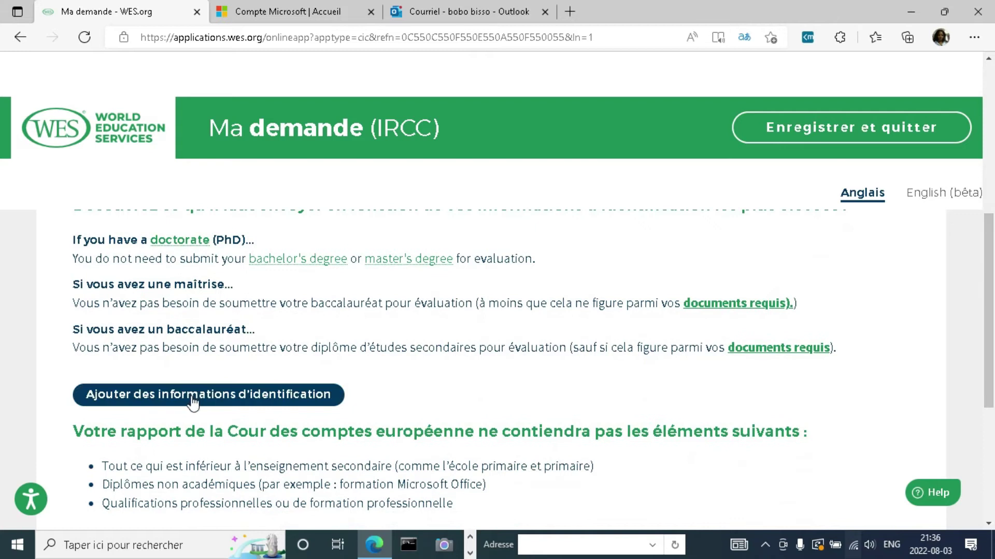
Step: Add a new credential with country Cameroun and education type vocational training
click(191, 393)
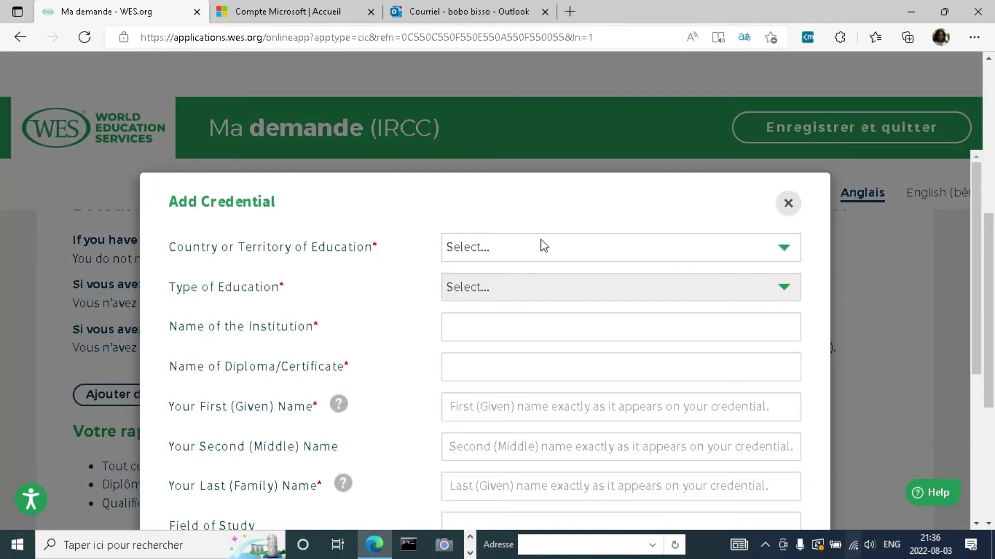
click(540, 247)
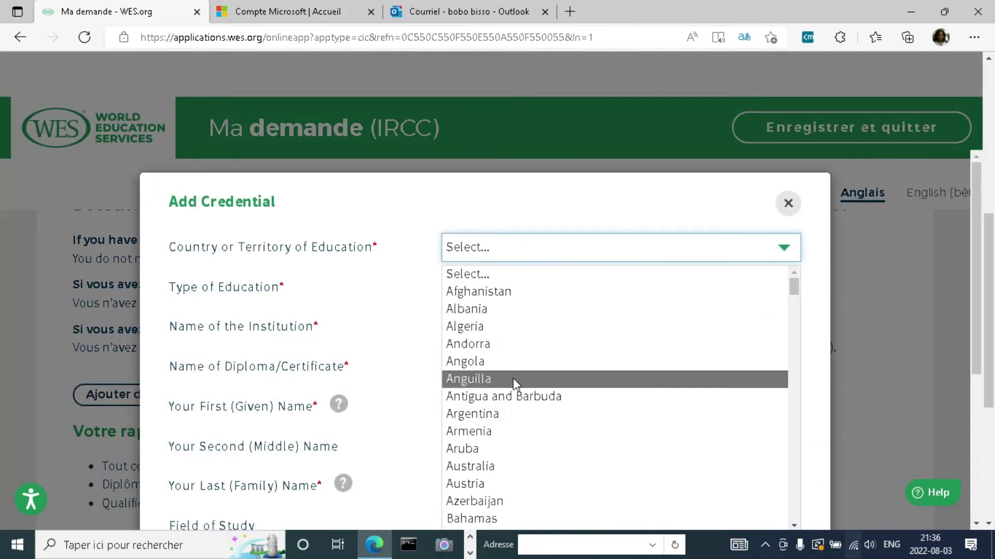
key(c)
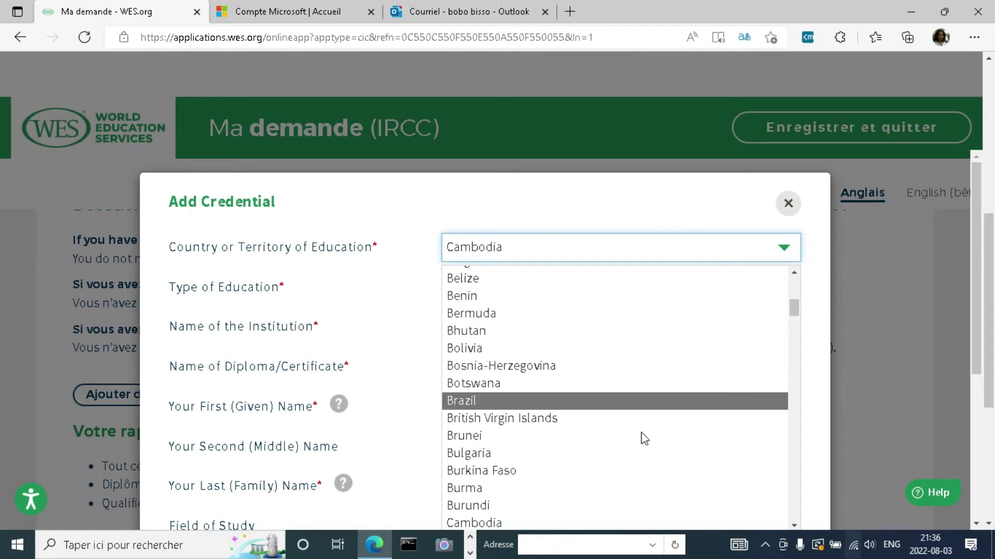
mouse_move(794, 305)
mouse_down()
mouse_move(797, 338)
mouse_move(797, 315)
mouse_up()
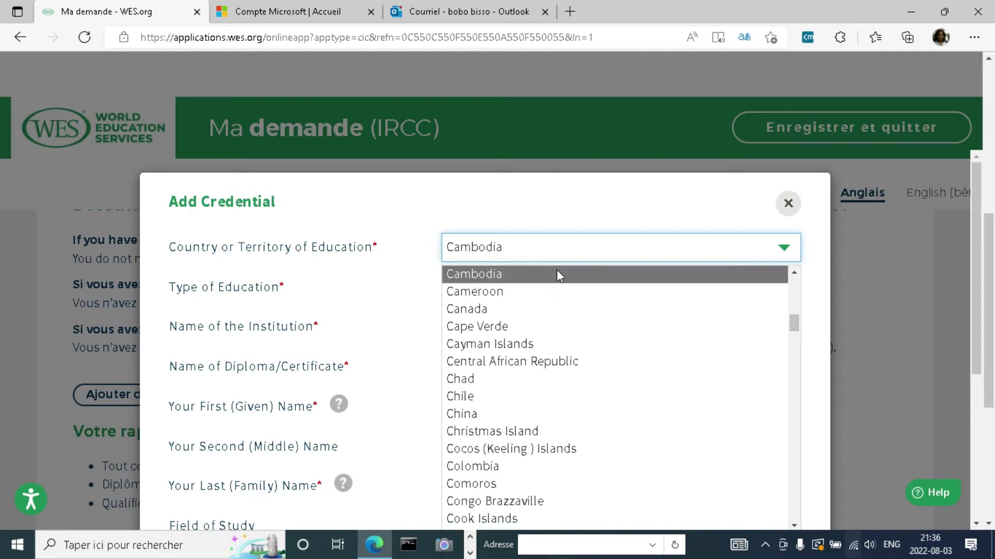
click(560, 288)
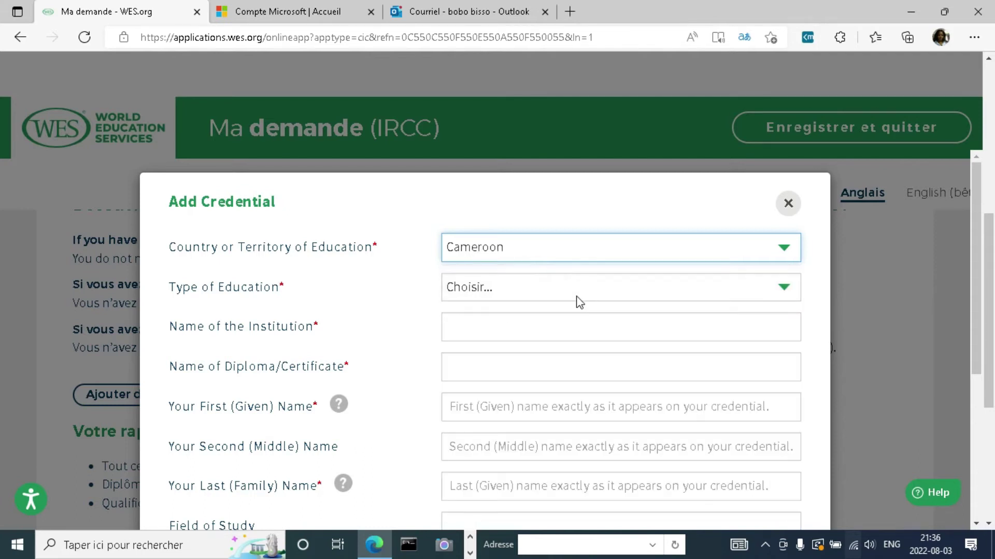
click(573, 294)
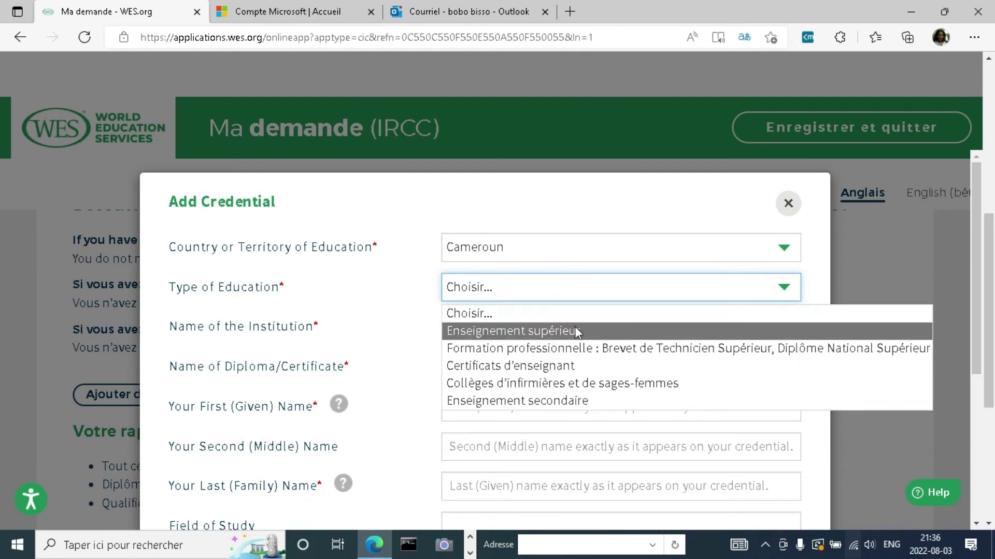
click(586, 347)
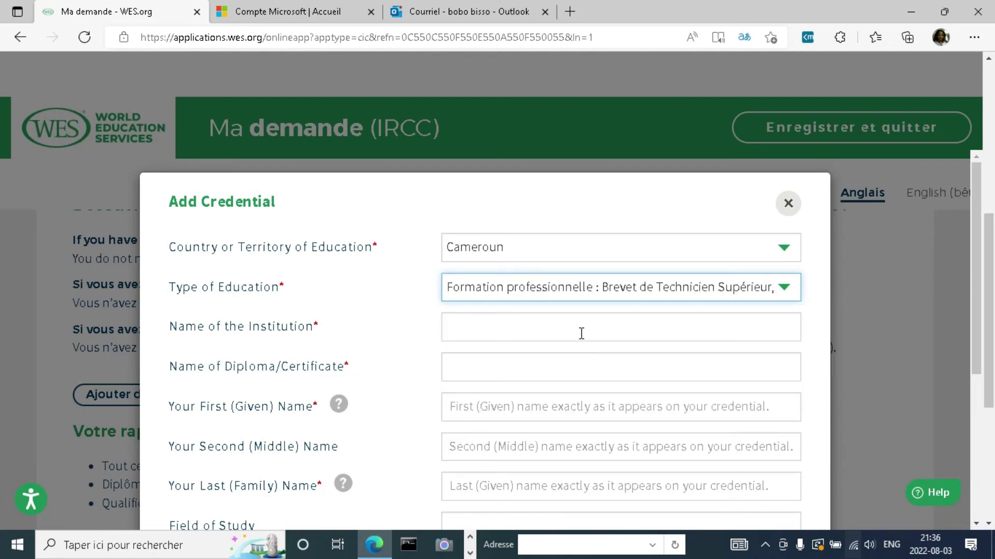
Step: Set the institution to IUGET by searching 'IUG' and picking the suggestion
click(467, 330)
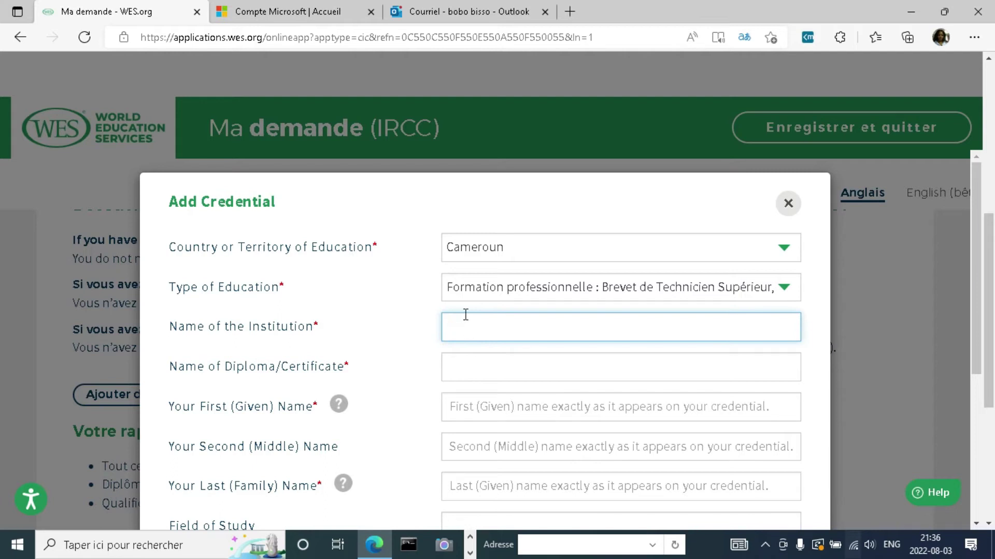
text(Esg)
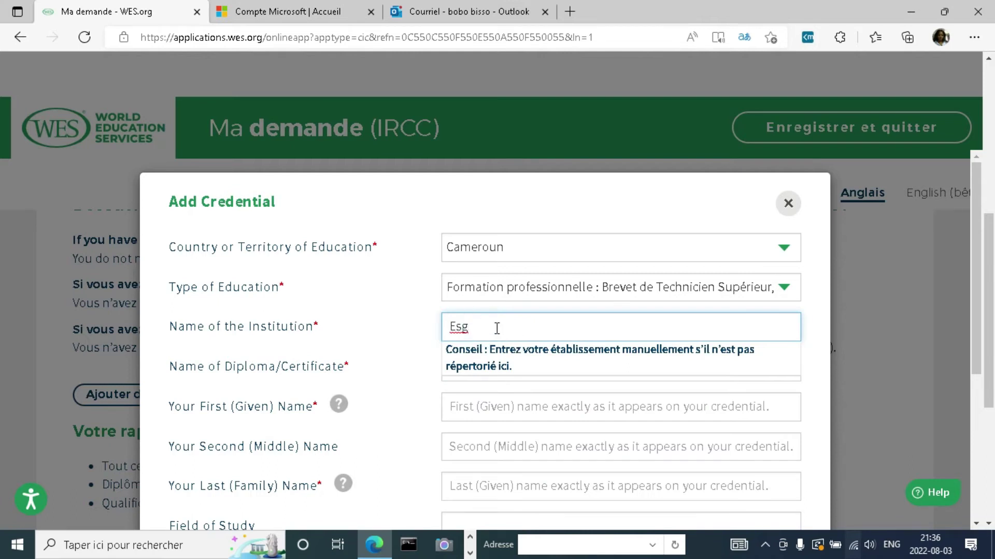
key(BackSpace)
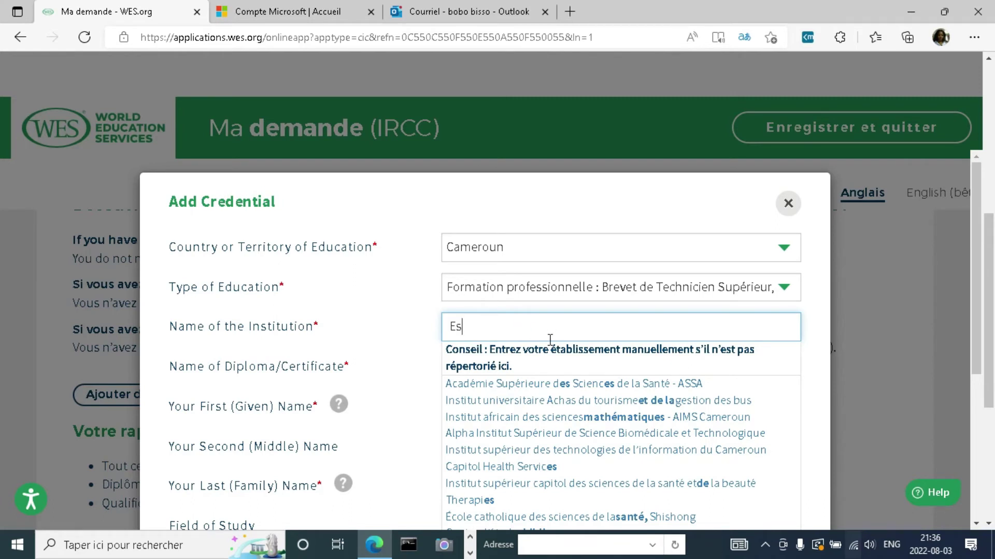
click(975, 298)
drag(981, 320, 991, 370)
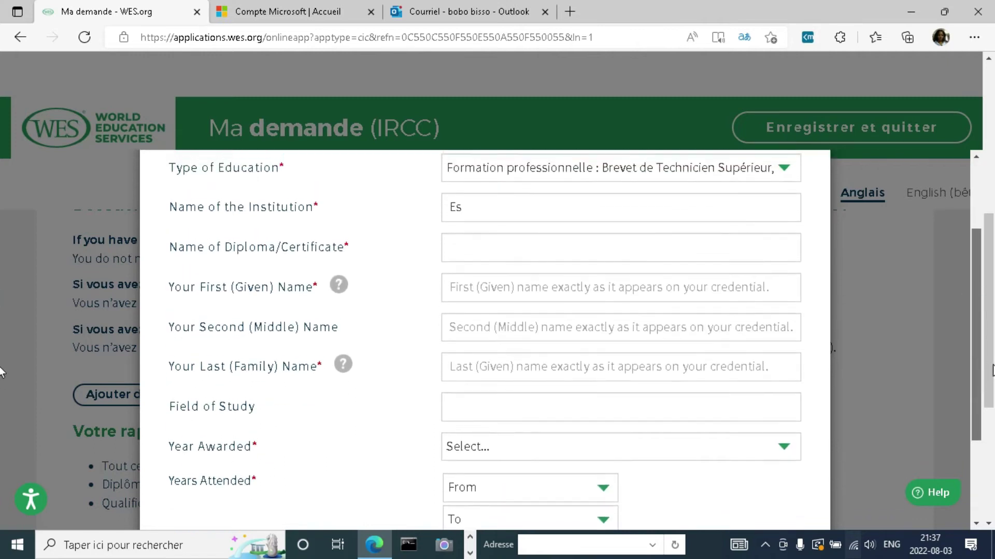
scroll(919, 311, up, 1)
click(468, 268)
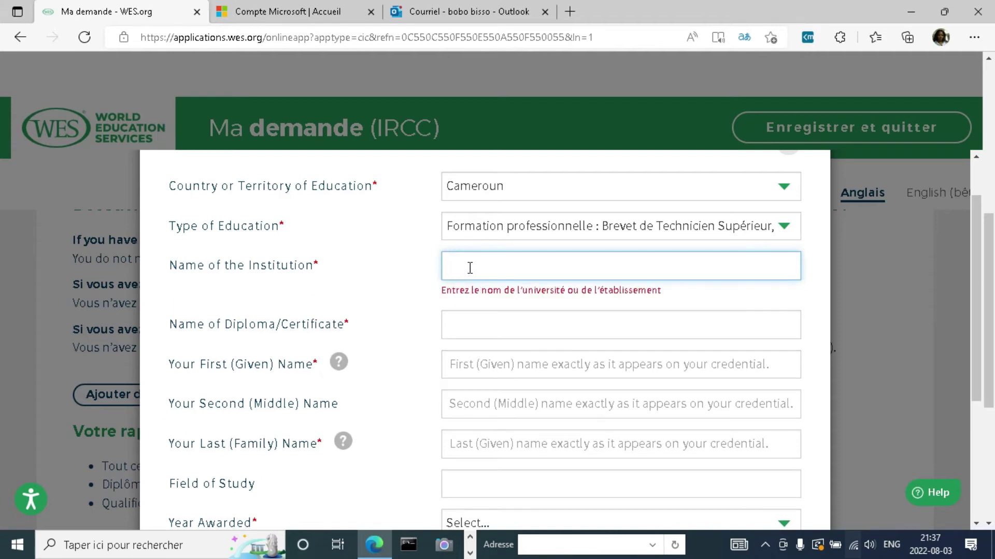
text(U)
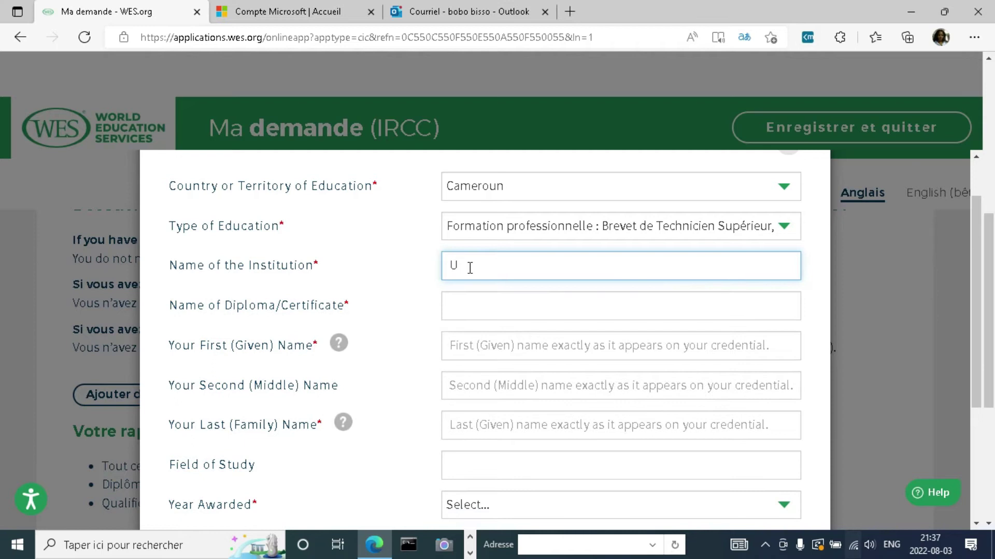
key(BackSpace)
text(IUG)
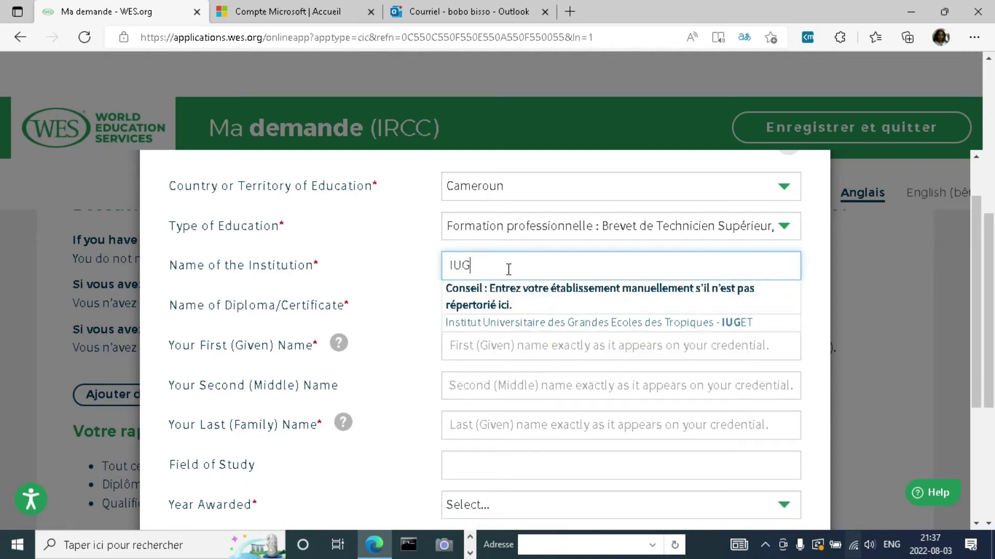
click(543, 325)
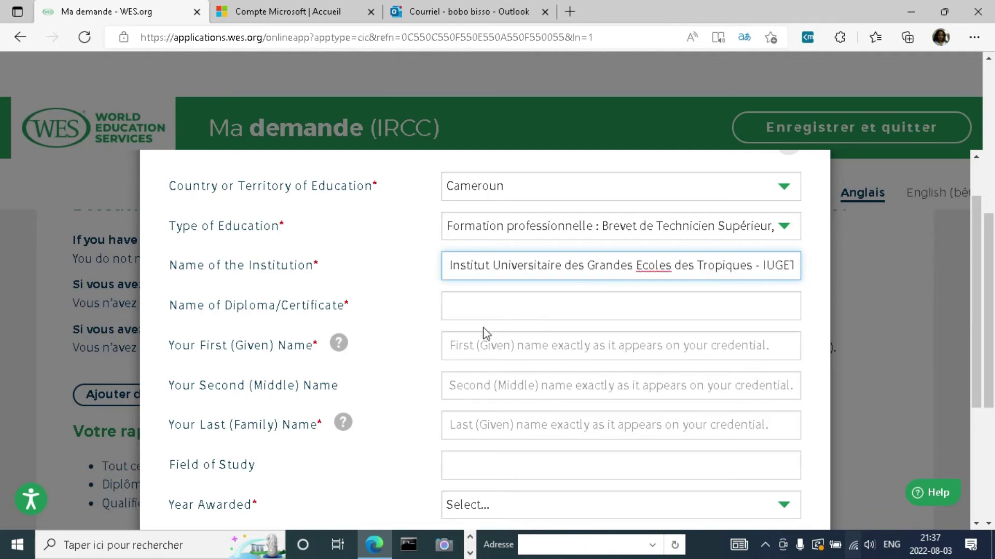
Step: Enter diploma BTS, the applicant's first, middle and family names, and field of study Informatique
click(473, 311)
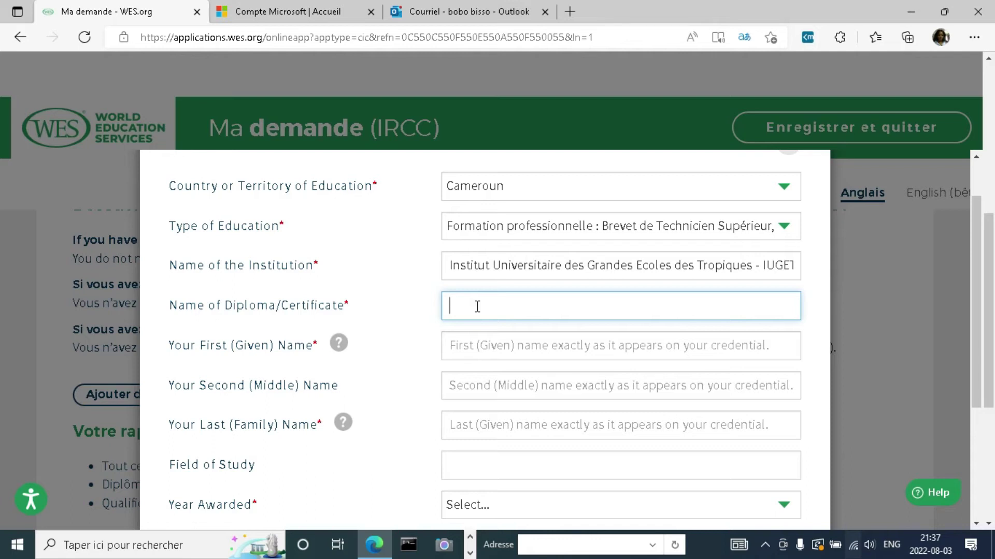
text(BTS)
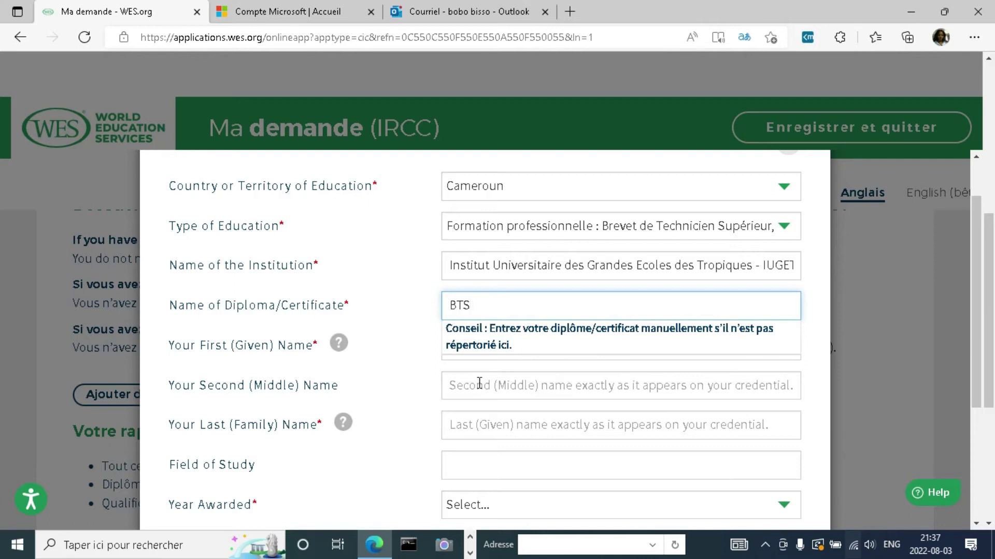
click(545, 345)
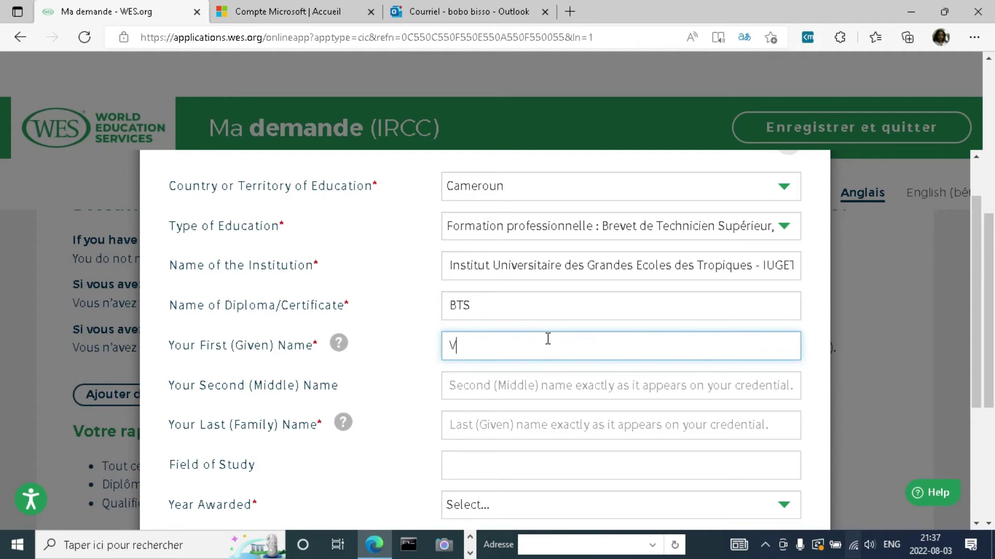
click(484, 383)
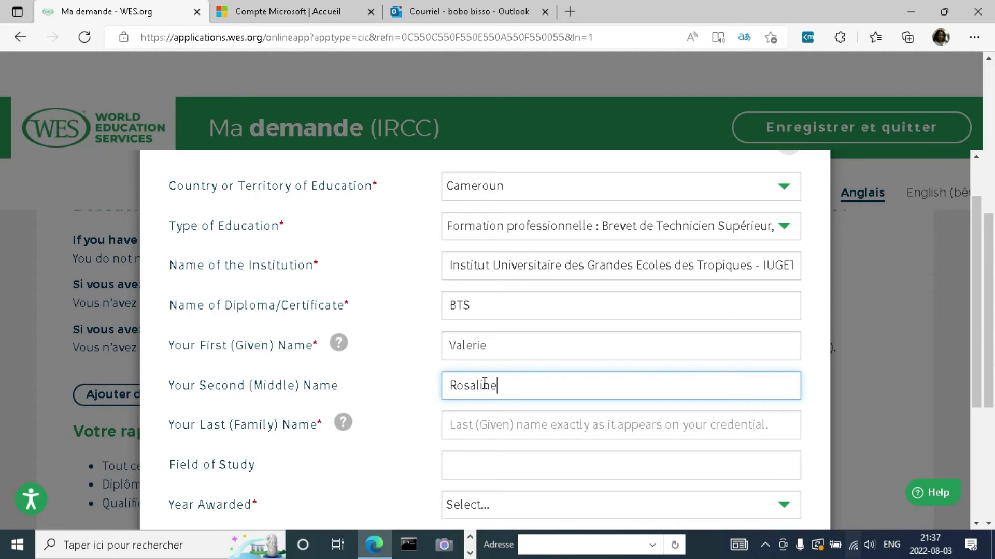
click(473, 434)
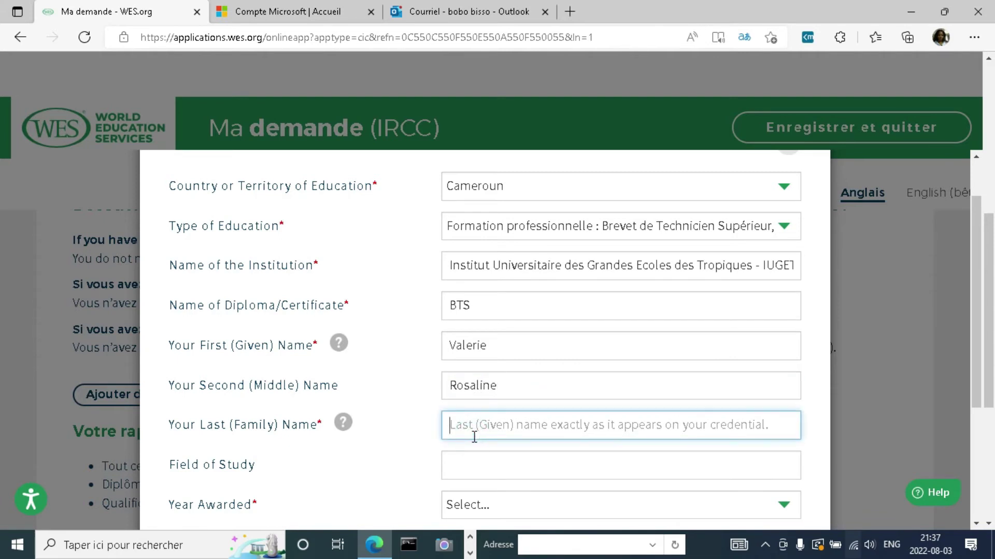
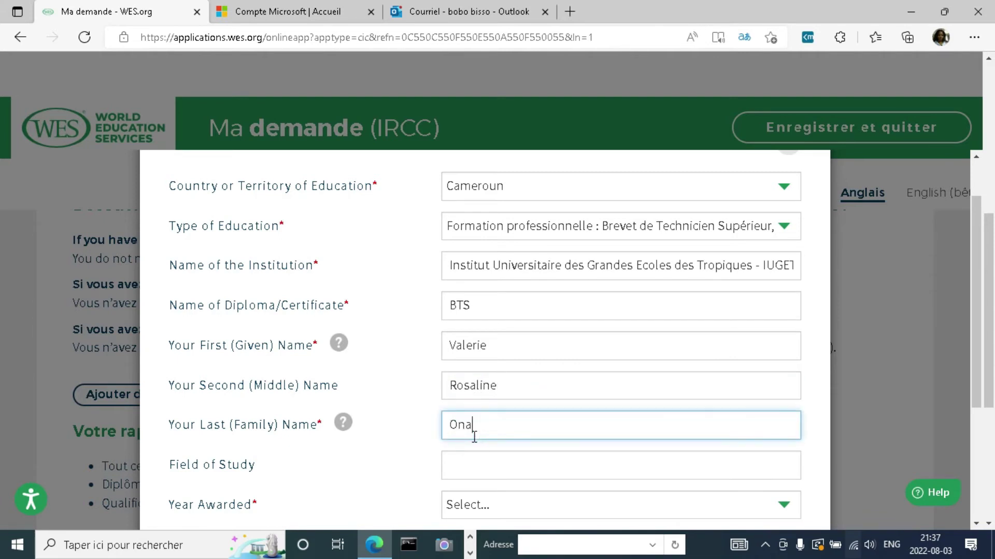
click(450, 463)
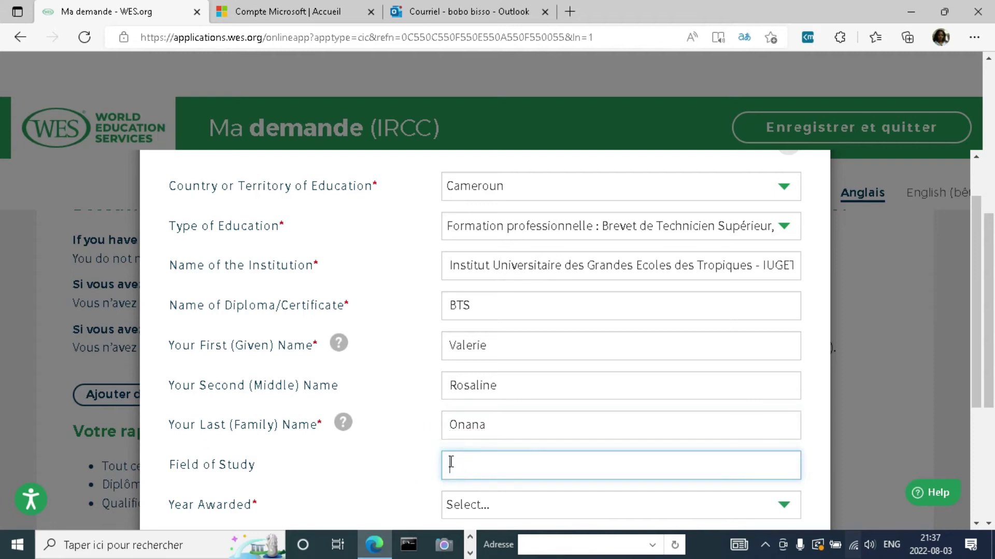
text(Informatique)
Step: Set Year Awarded to 2015 and Years Attended from 2013 to 2015
drag(976, 381, 987, 402)
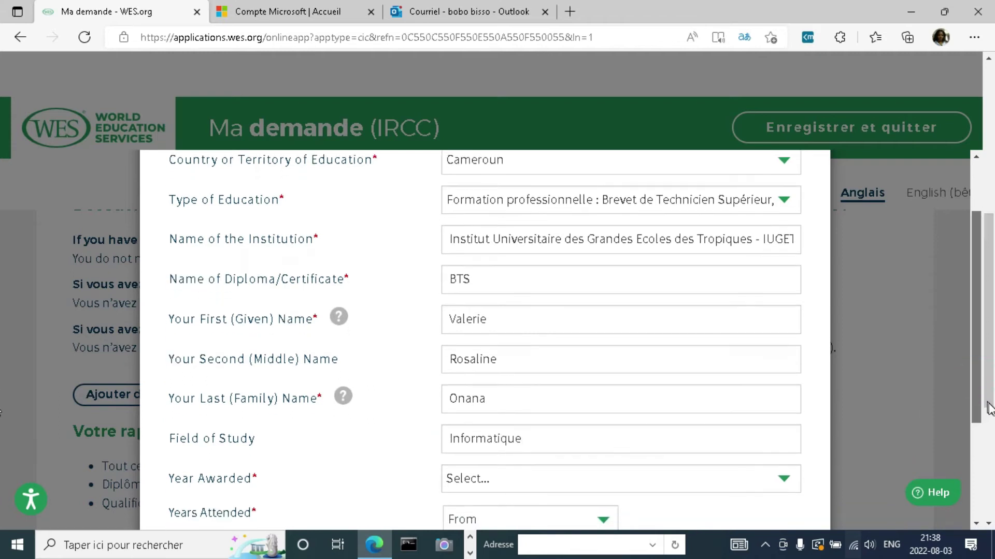
scroll(988, 408, down, 2)
click(703, 389)
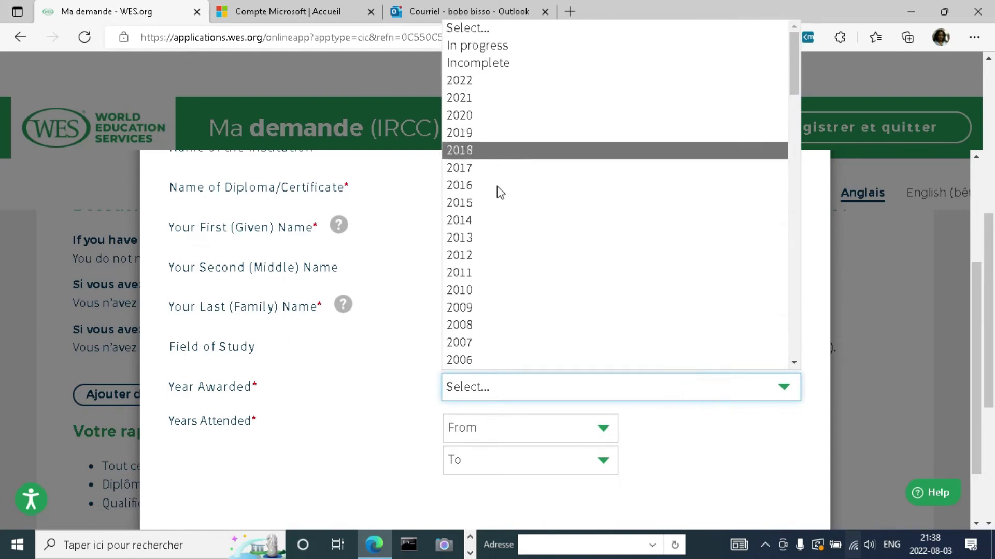
click(492, 207)
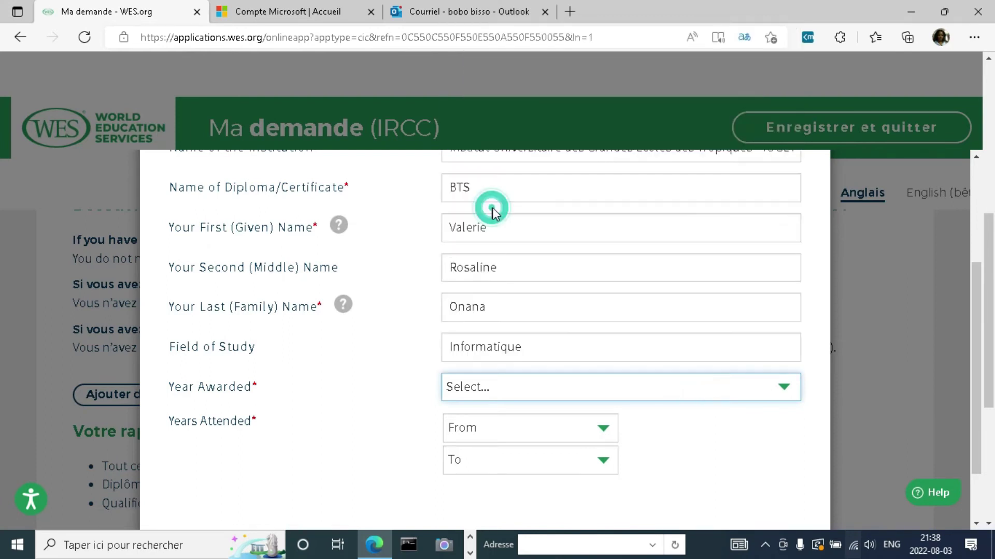
click(468, 429)
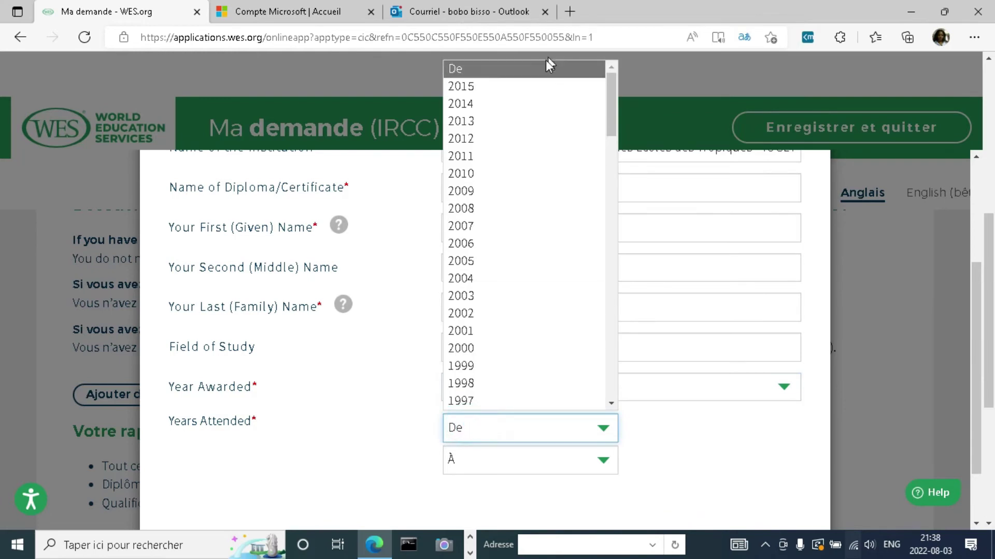
click(480, 120)
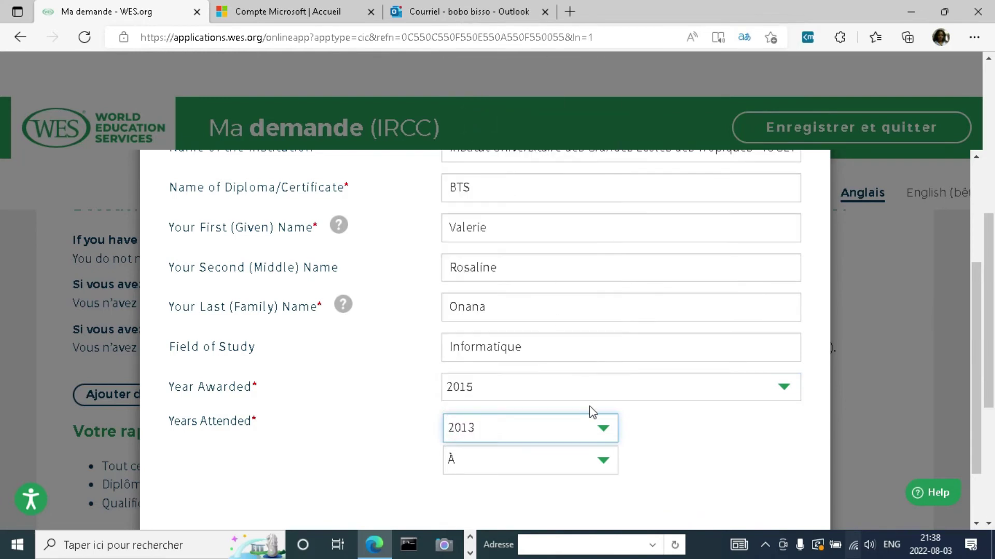
click(601, 465)
click(496, 400)
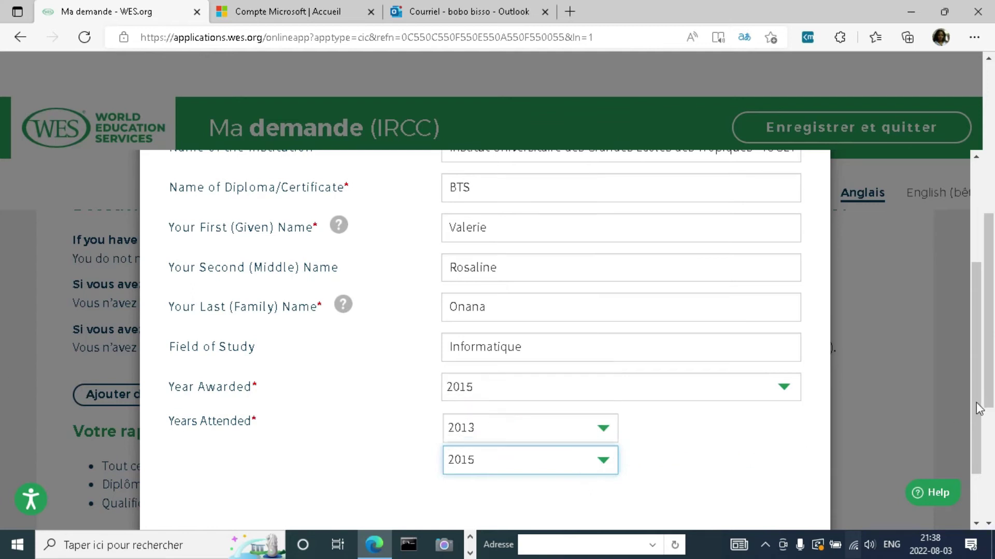
drag(973, 364, 971, 399)
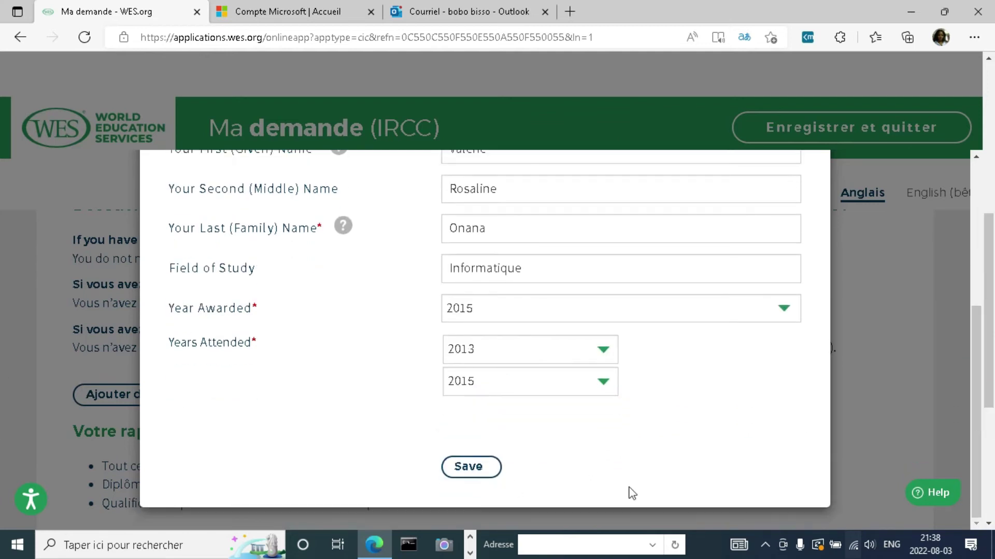
Step: Save the IUGET BTS (2015) credential and review it in the education list
click(456, 467)
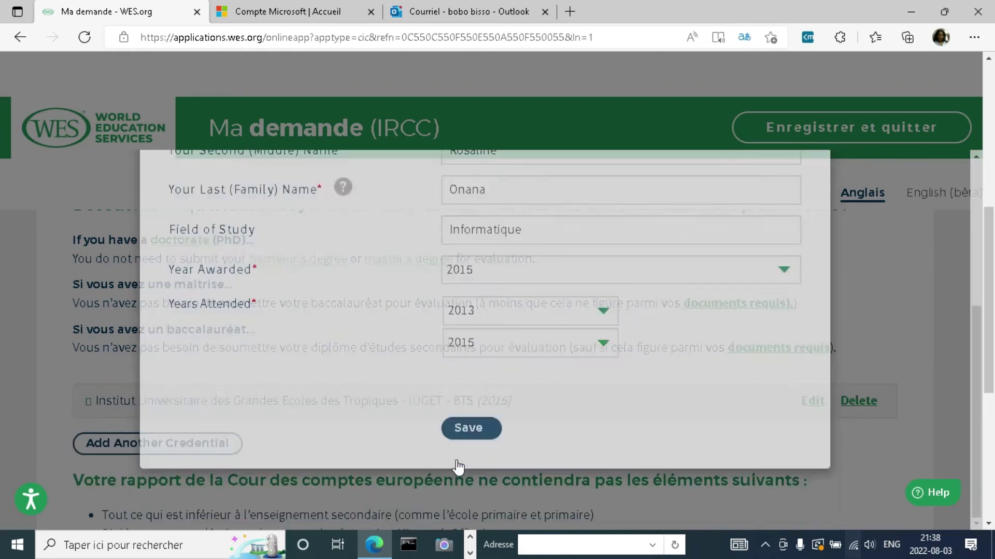
scroll(3, 348, down, 2)
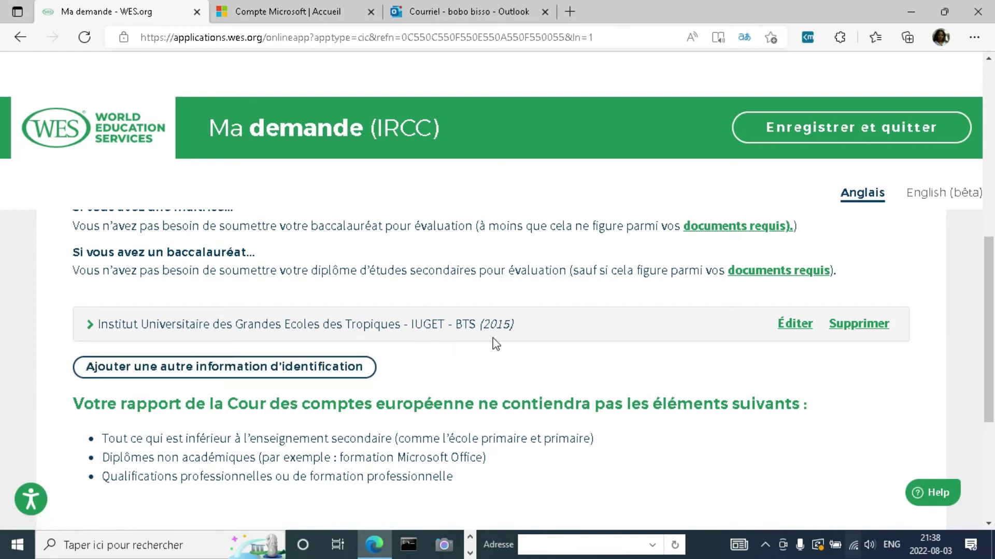
scroll(3, 334, down, 3)
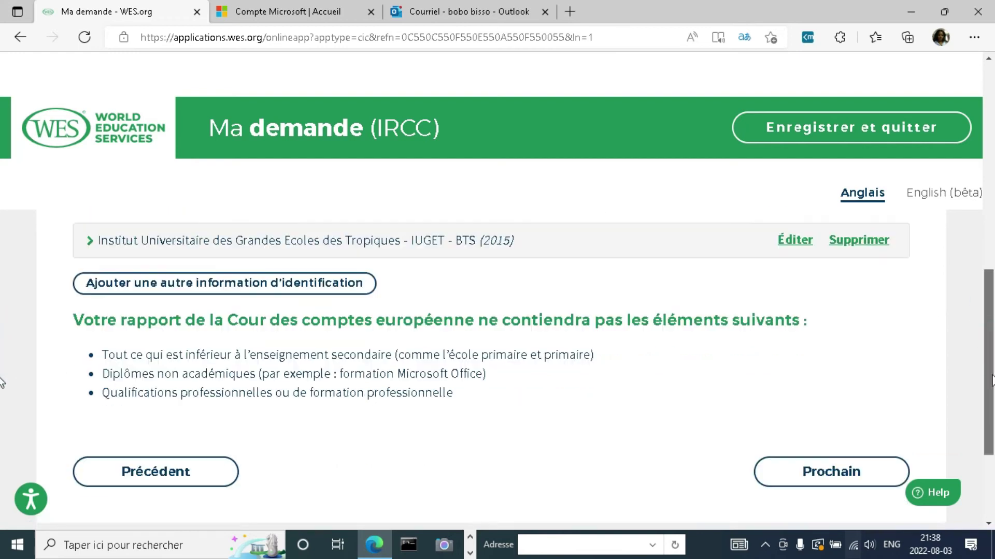
Step: Continue to report recipients and start a mailing address with country Cameroon
click(797, 375)
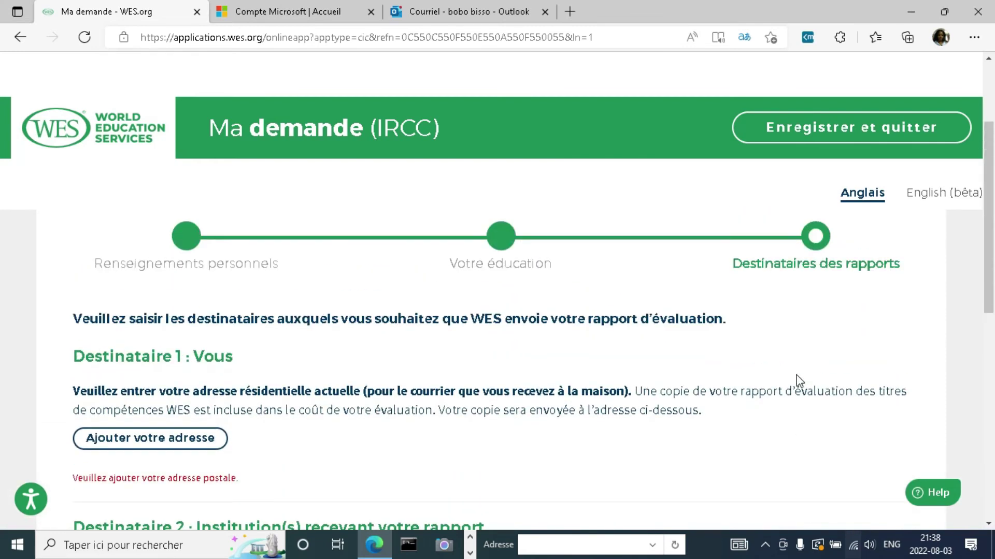
click(168, 438)
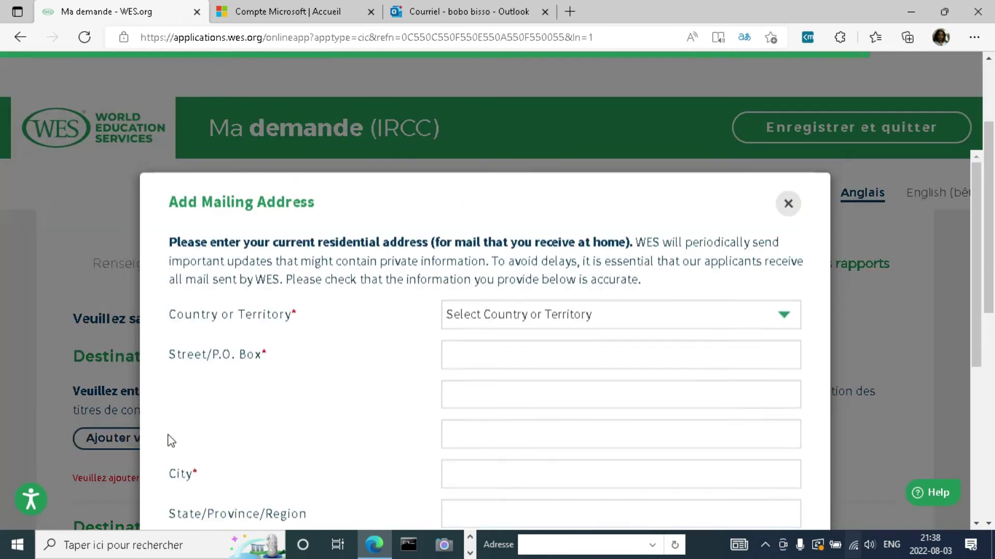
click(564, 319)
key(c)
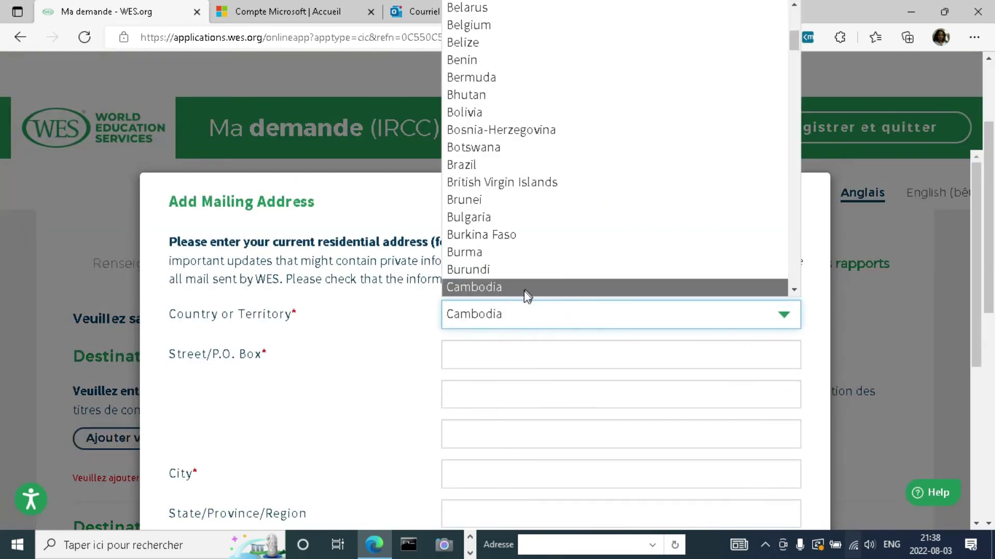
click(786, 290)
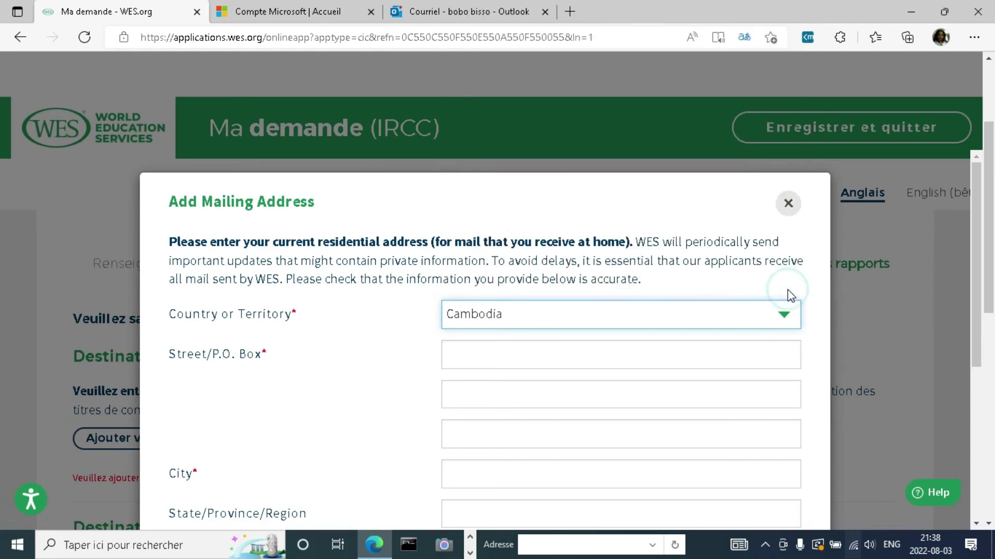
click(761, 323)
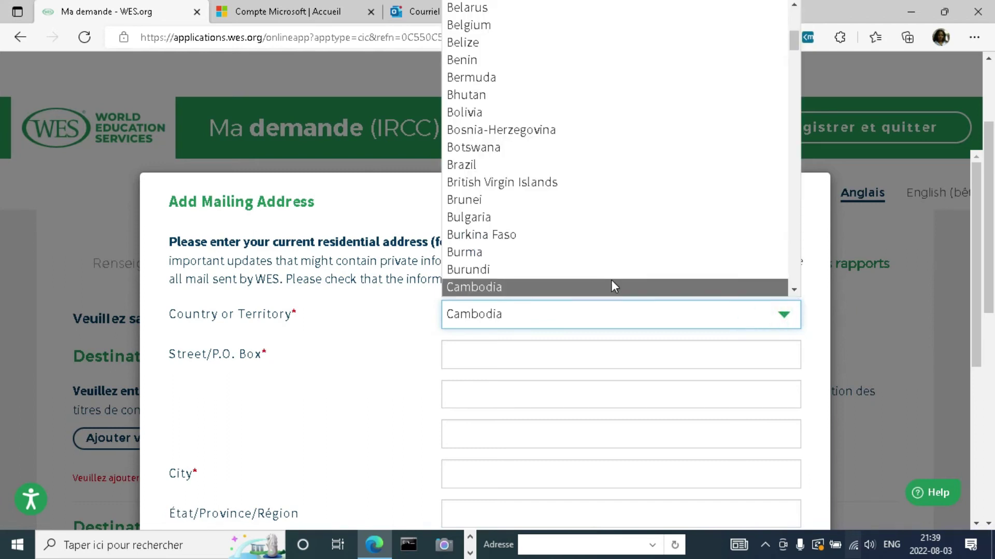
key(Down)
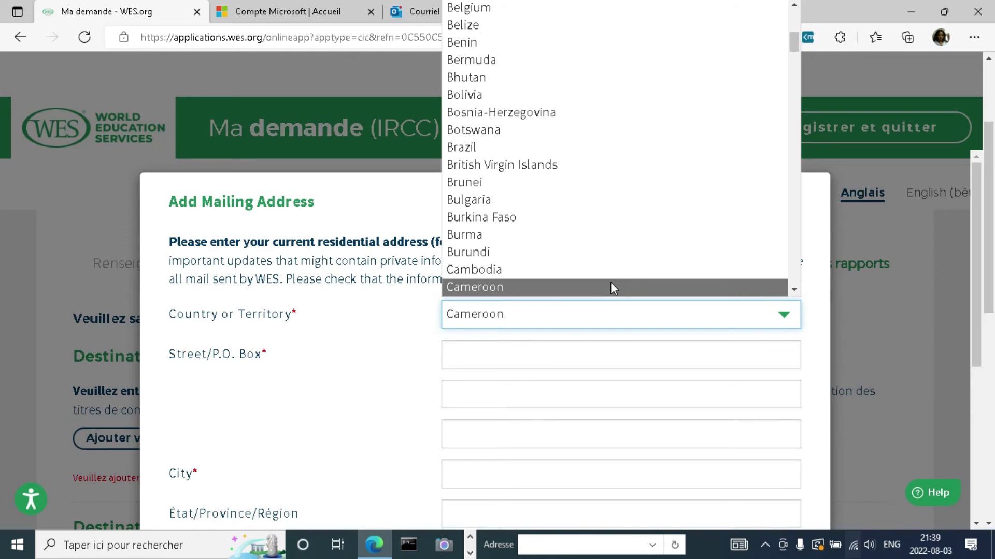
click(611, 285)
Step: Fill in the street address and city of the mailing address
click(500, 350)
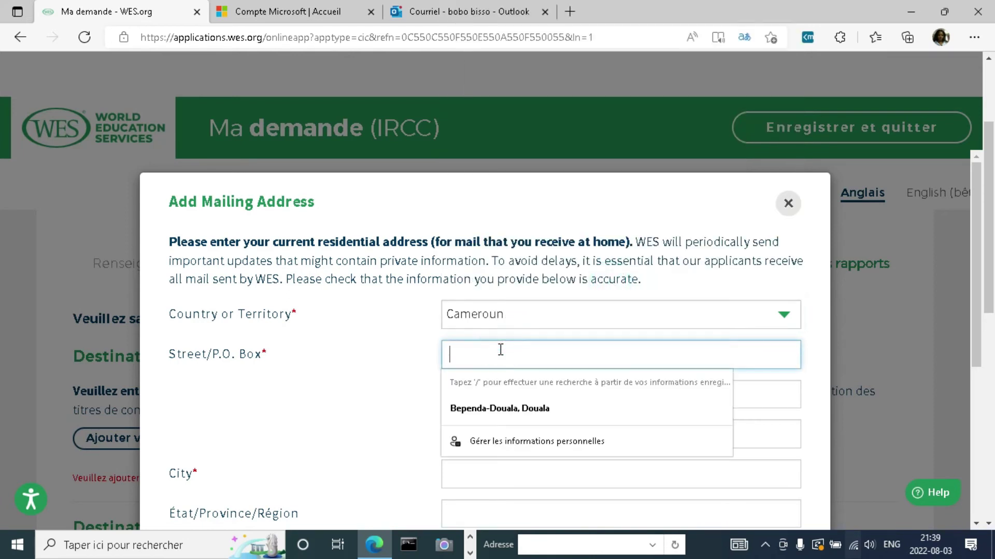
text(Bepanda-)
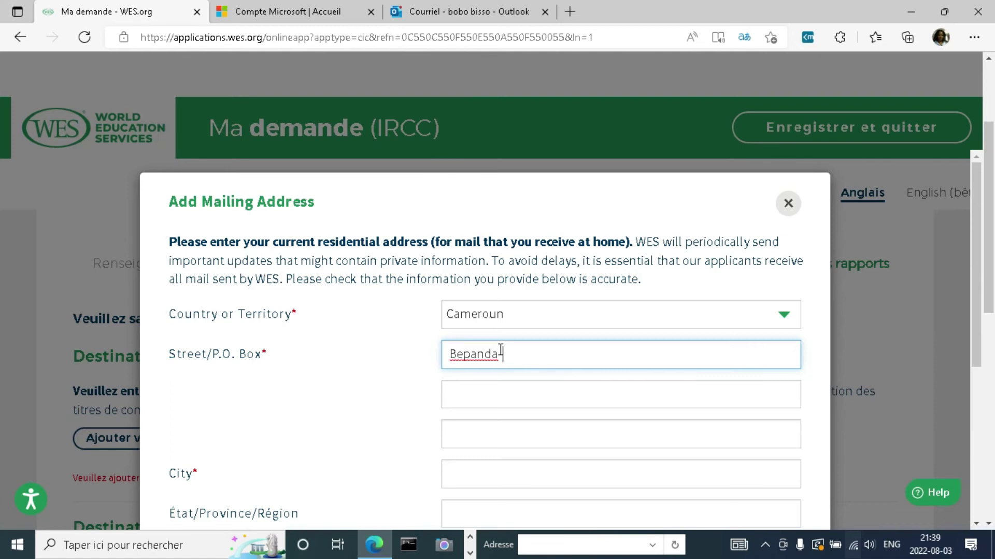
text(Douala)
click(491, 404)
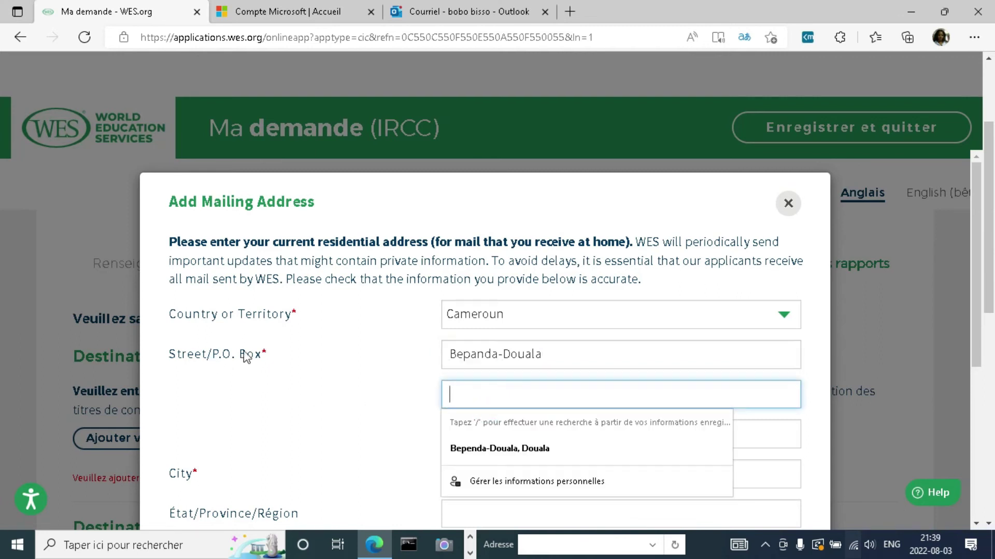
click(976, 346)
drag(977, 346, 976, 388)
click(496, 398)
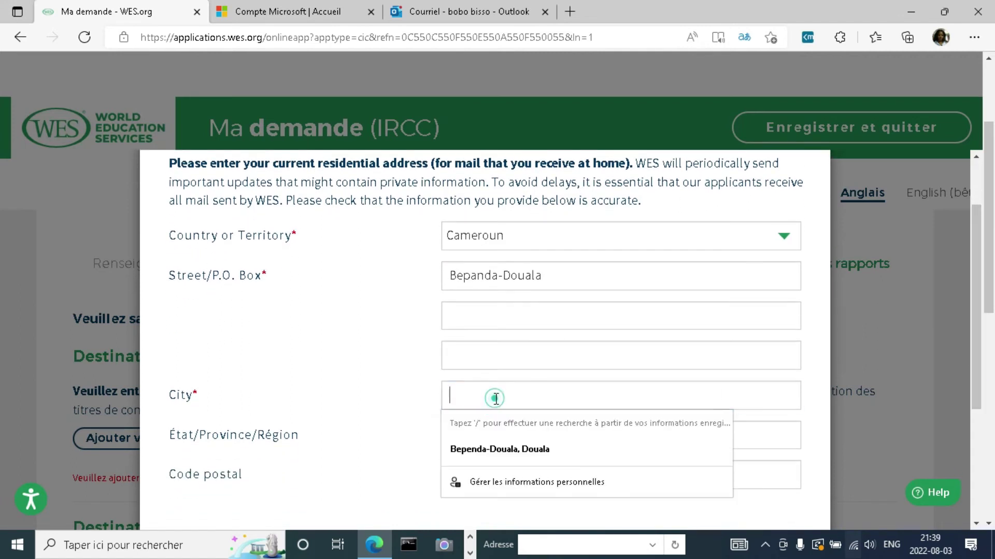
text(D)
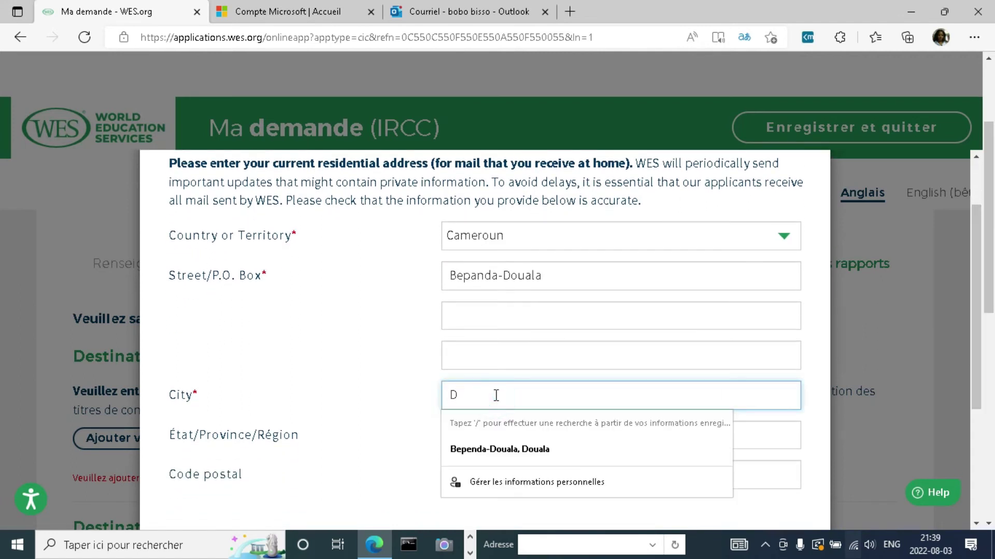
text(ouala)
Step: Choose Courrier international ($85.00) delivery and save the address
drag(971, 344, 977, 430)
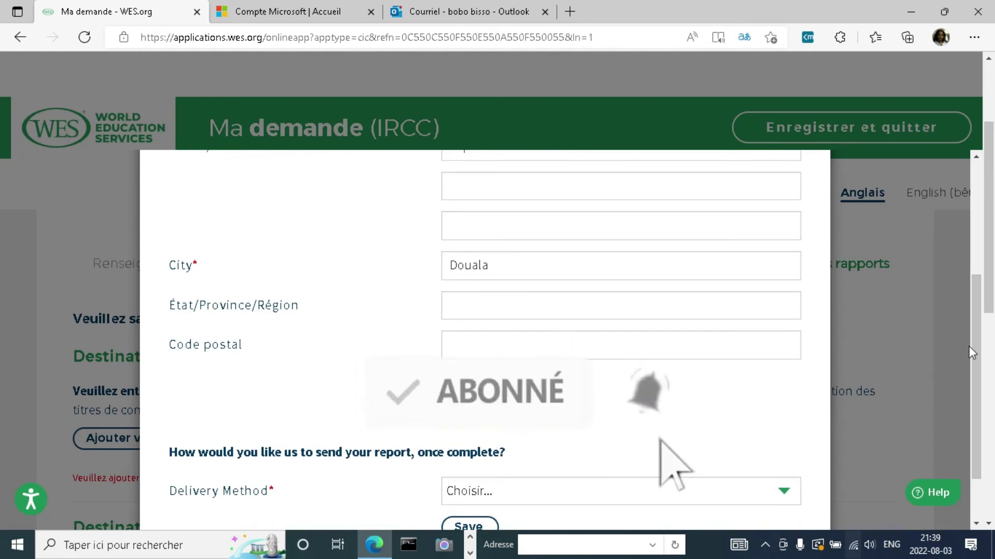
drag(973, 351, 985, 425)
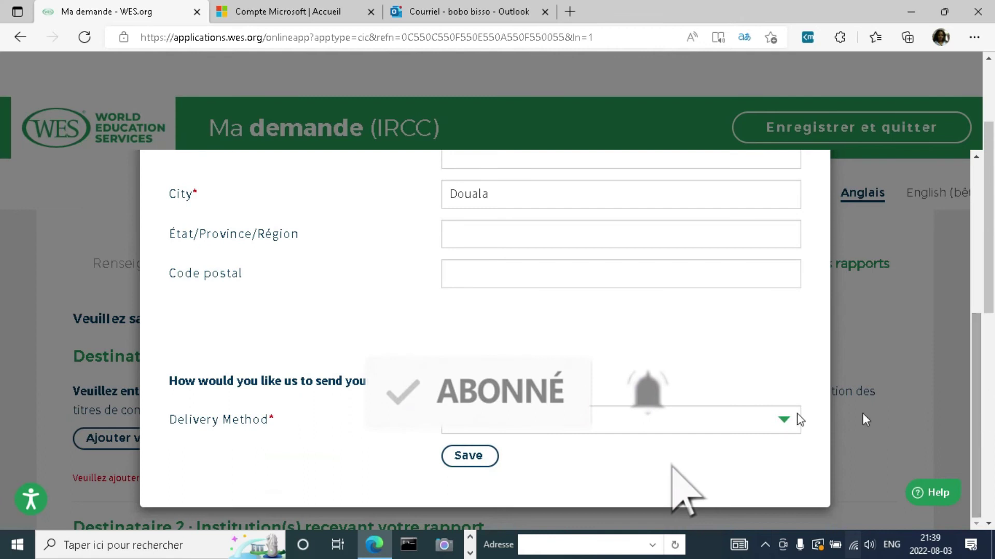
click(782, 421)
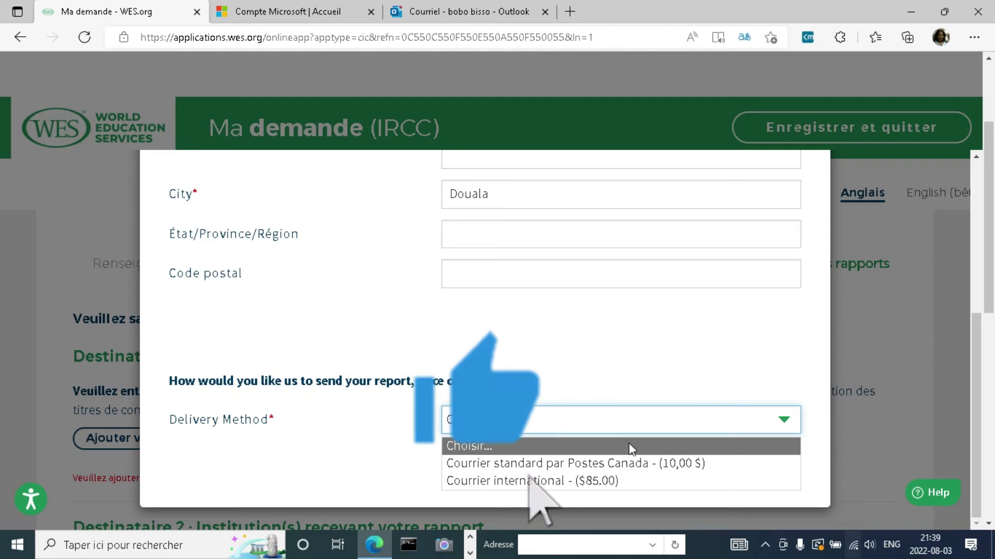
click(488, 482)
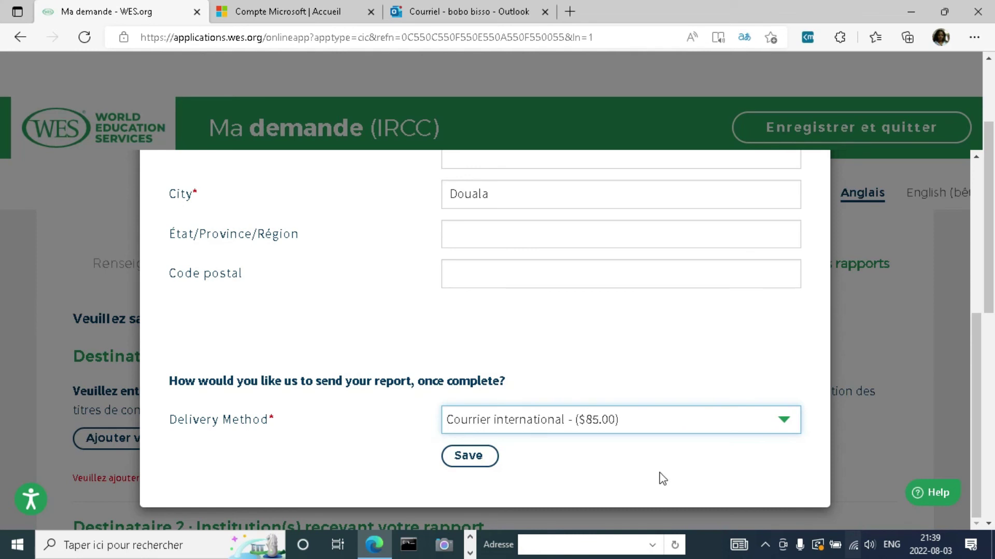
click(456, 459)
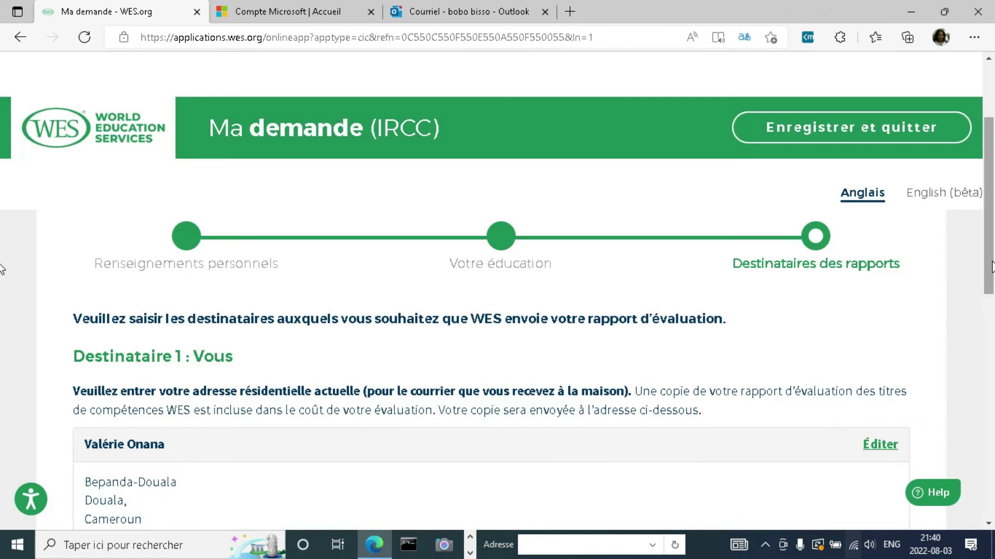
scroll(2, 268, down, 7)
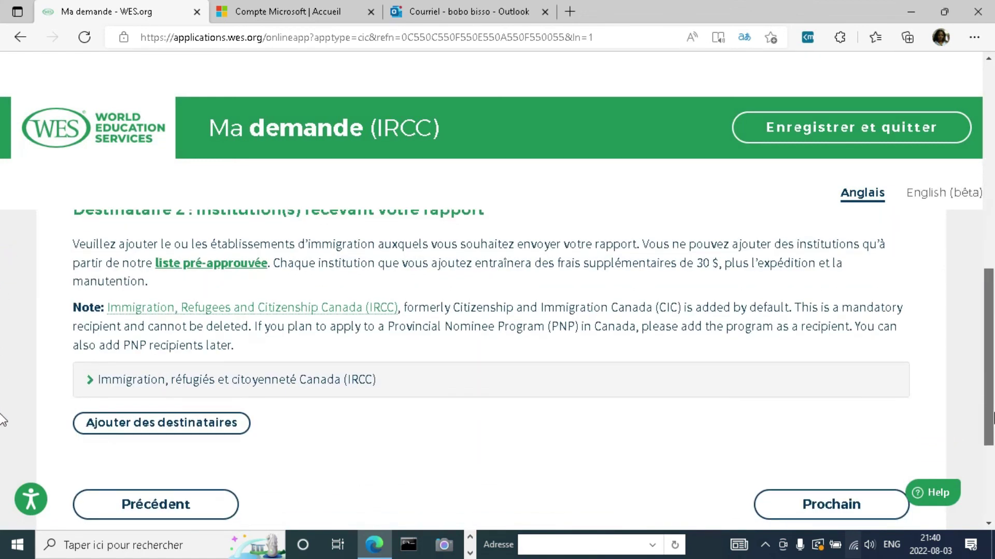
scroll(3, 423, down, 1)
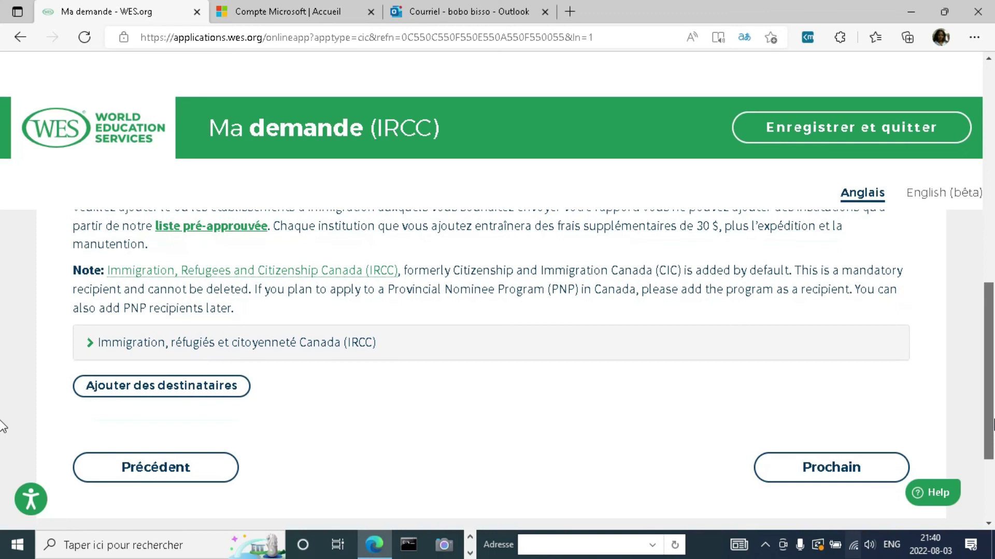
scroll(2, 427, up, 3)
scroll(990, 422, down, 3)
scroll(2, 430, down, 1)
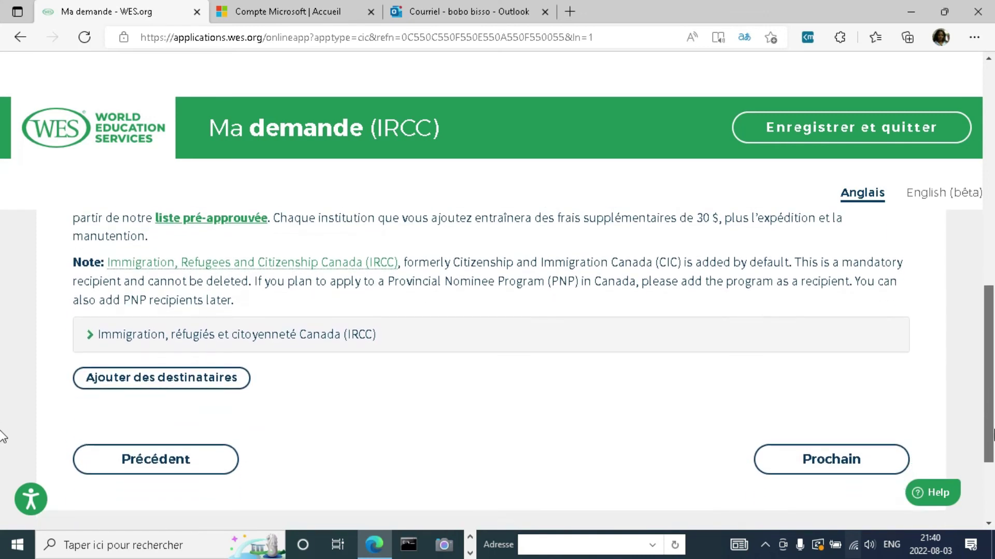
scroll(3, 394, up, 3)
drag(991, 391, 992, 348)
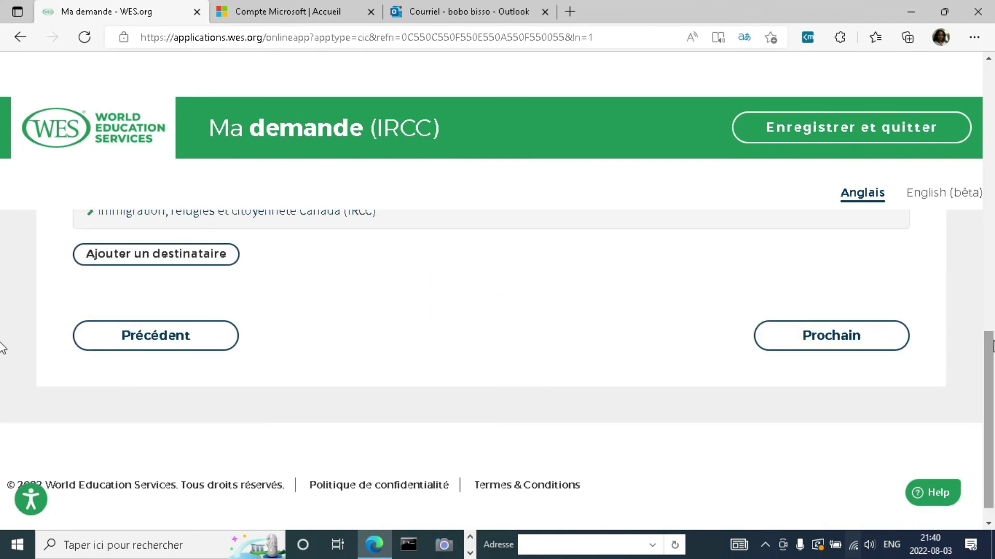
Step: Move past the evaluation-type summary (240,00 $US kit) to the Documents requis checklist
click(806, 337)
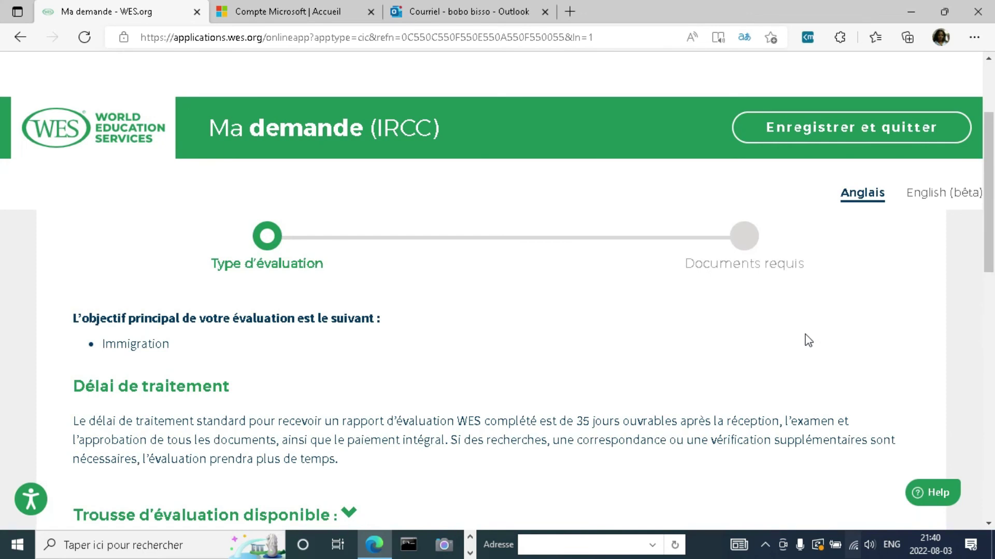
drag(991, 259, 992, 452)
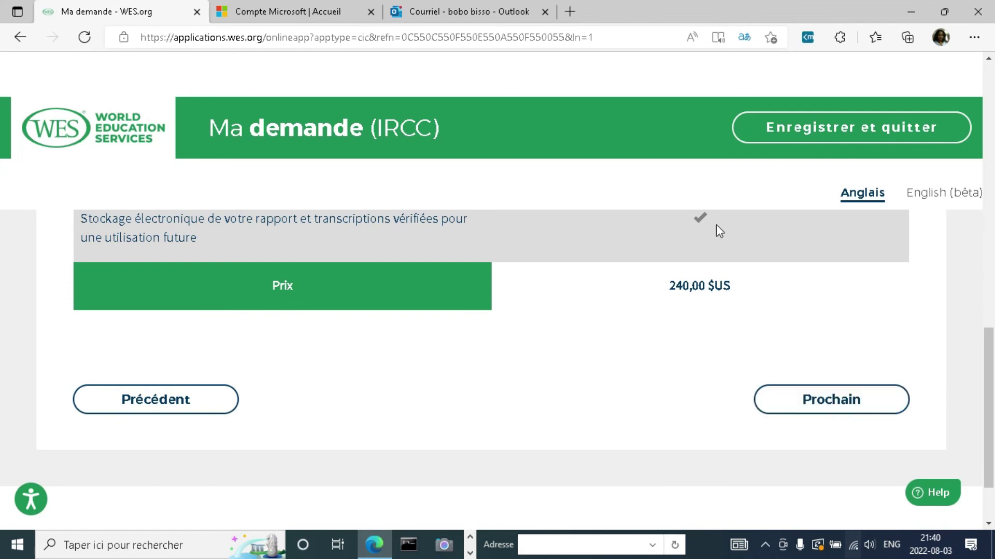
mouse_move(990, 392)
mouse_down()
mouse_move(990, 293)
mouse_move(984, 410)
mouse_up()
click(842, 405)
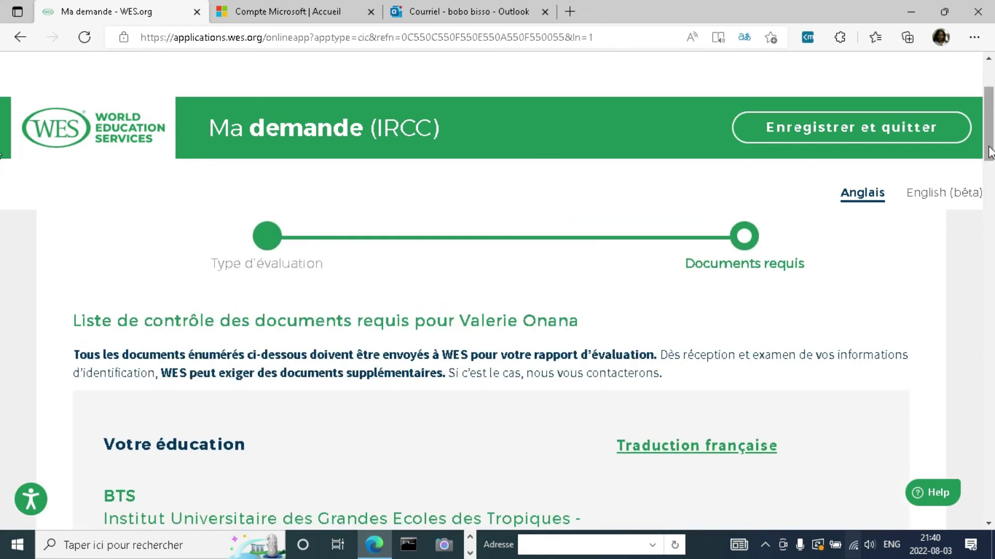
drag(989, 153, 991, 492)
scroll(992, 331, up, 7)
scroll(992, 330, down, 6)
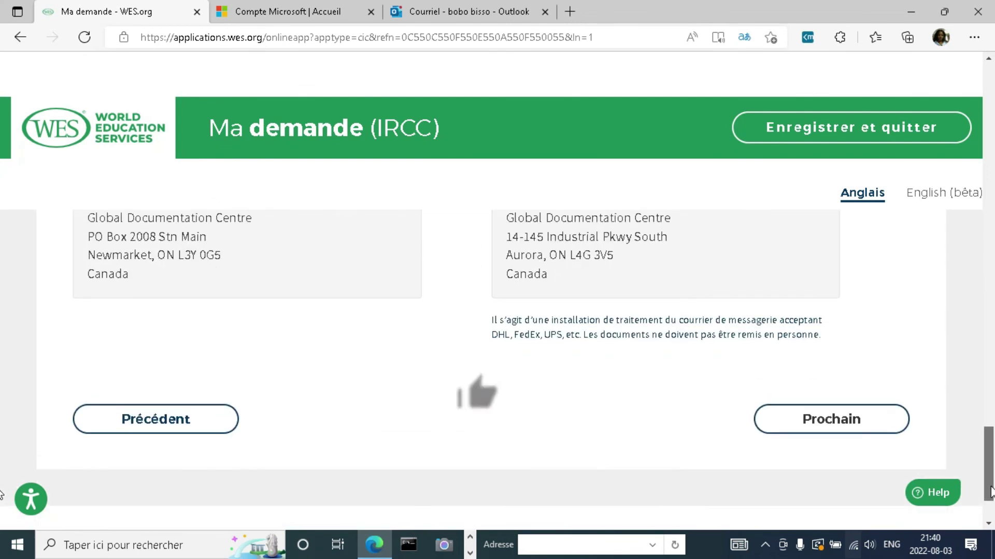
Step: Open the review page (total 325,00 $) and tick all four applicant acknowledgements
click(827, 421)
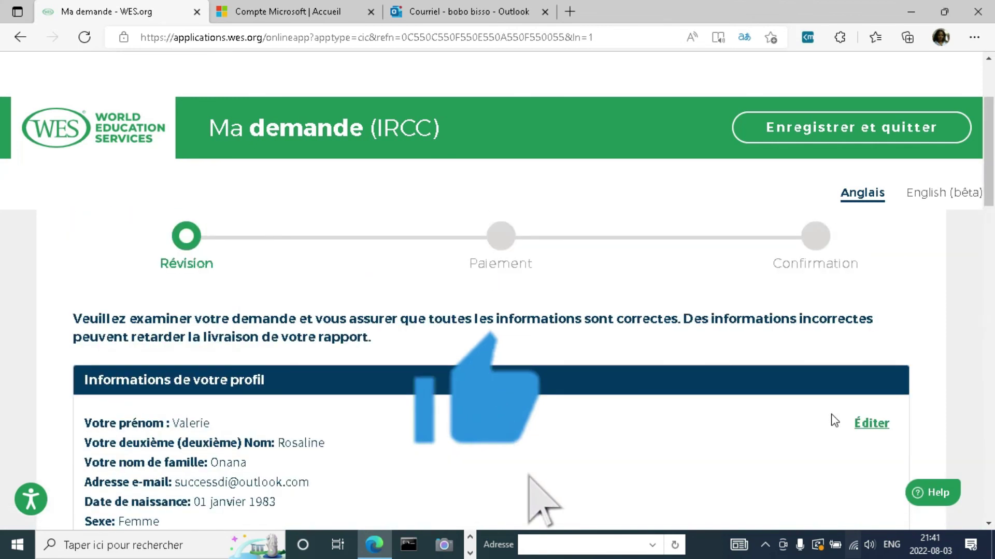
drag(989, 178, 991, 508)
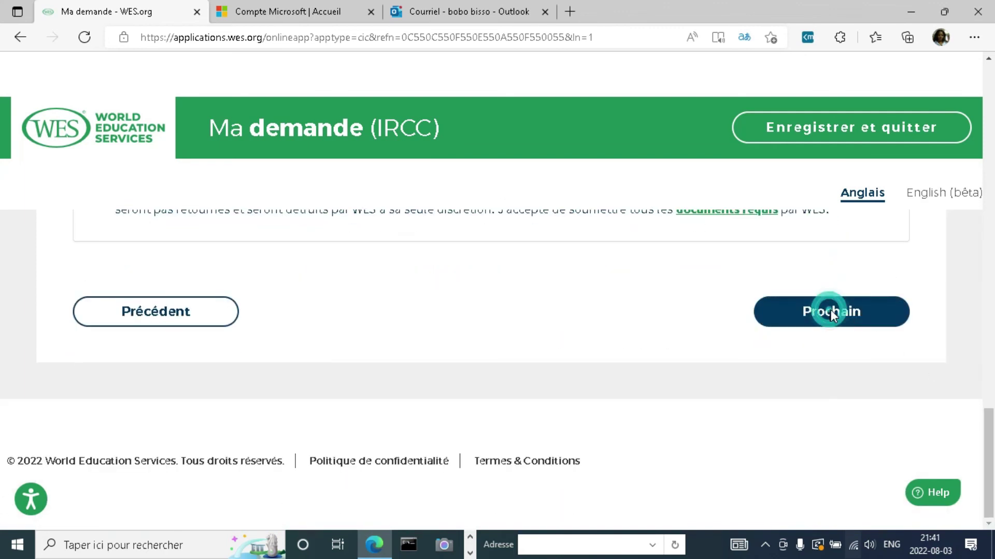
click(830, 312)
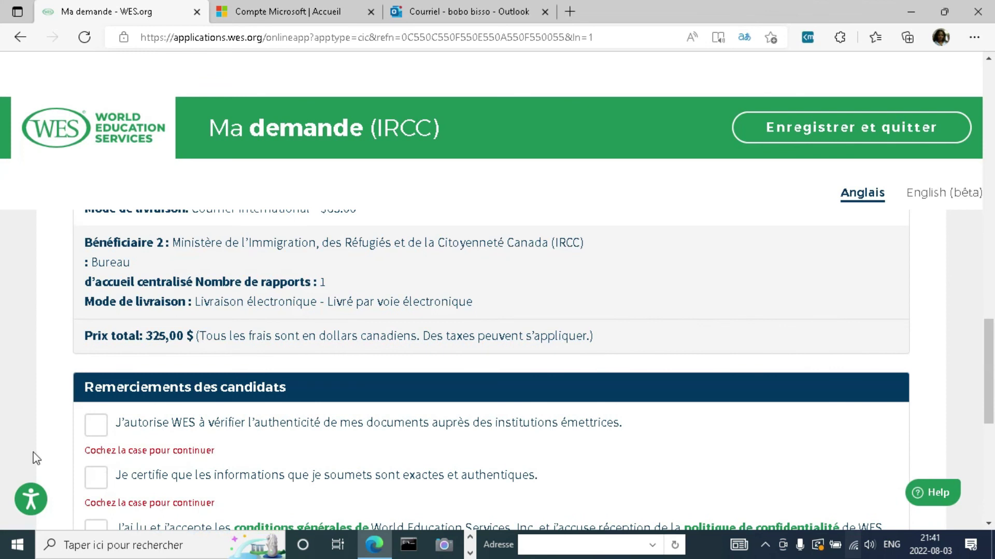
click(92, 427)
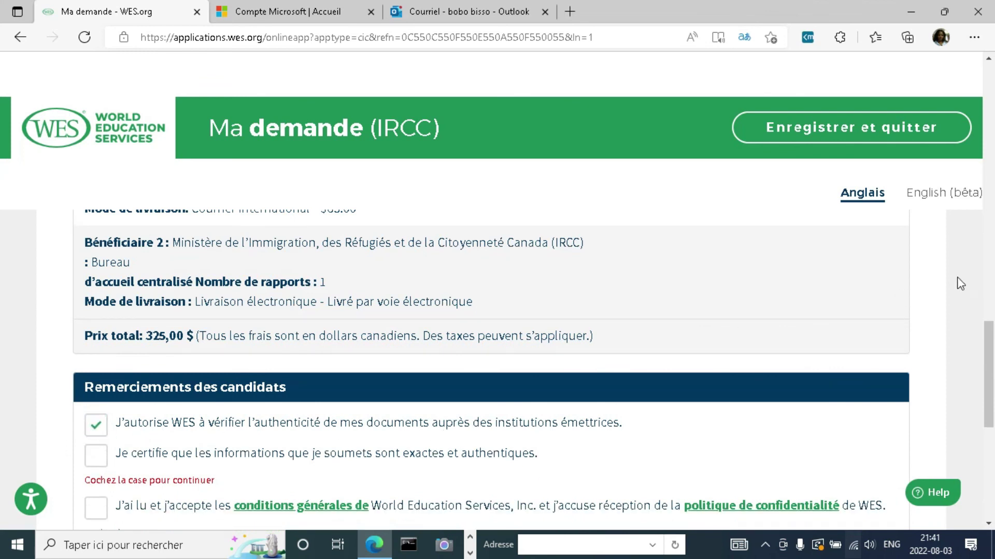
scroll(3, 412, down, 2)
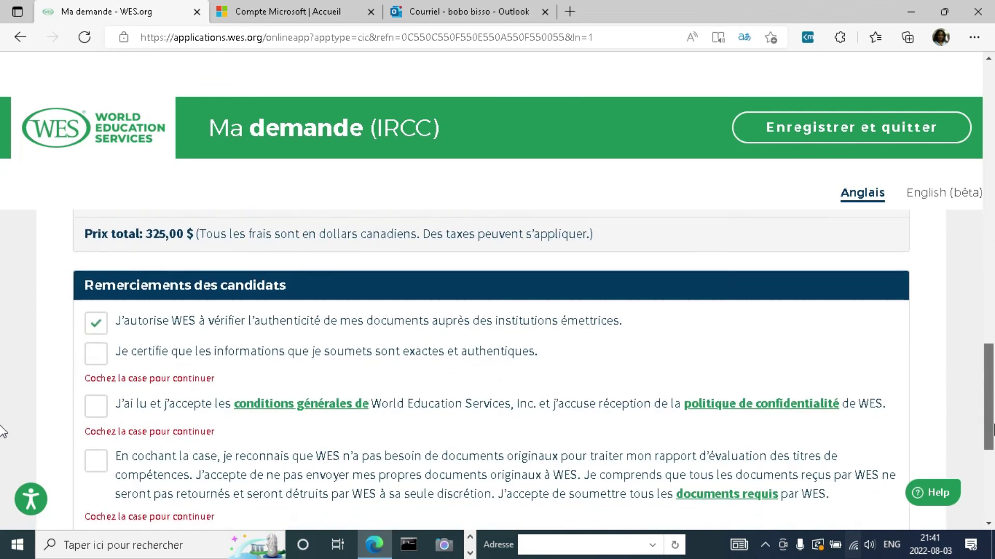
click(102, 376)
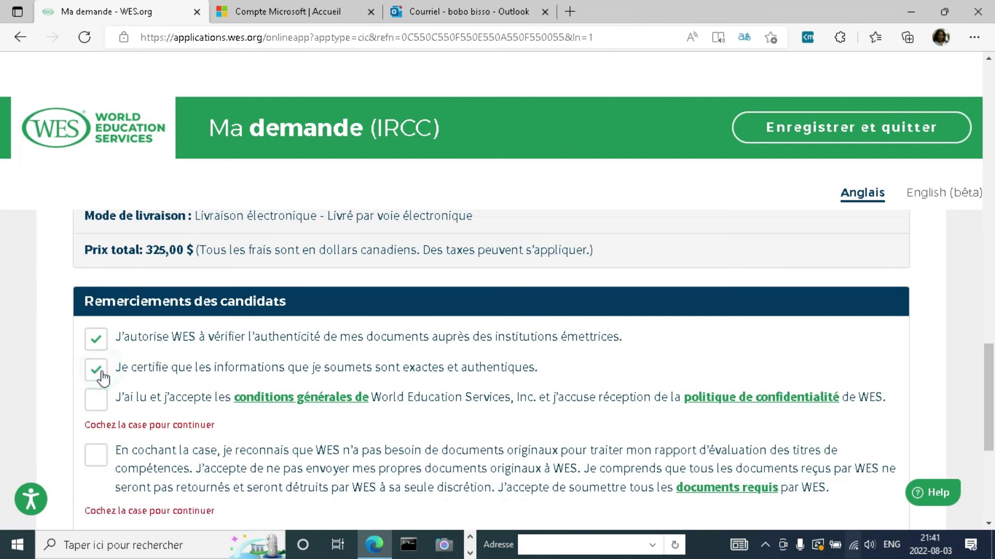
click(98, 404)
click(98, 441)
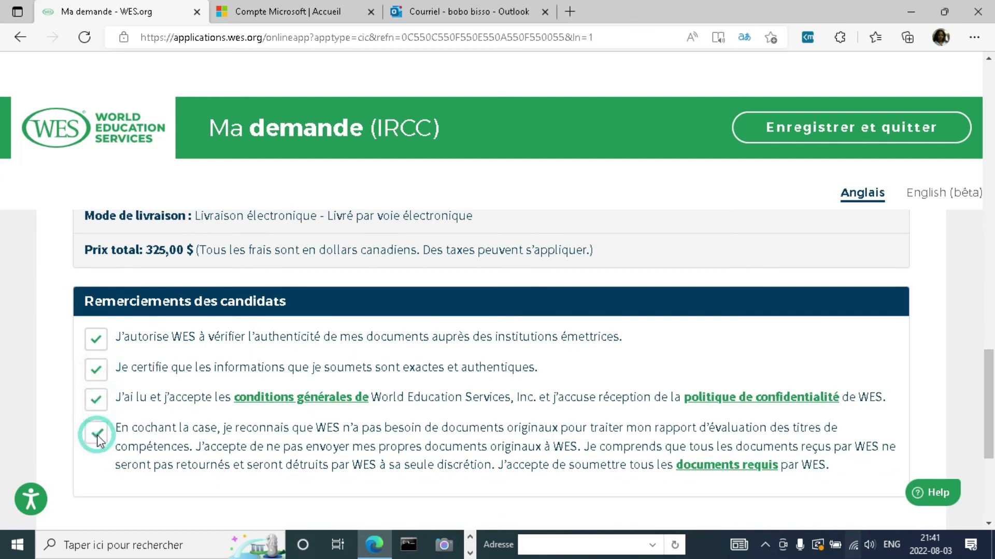
scroll(2, 373, down, 4)
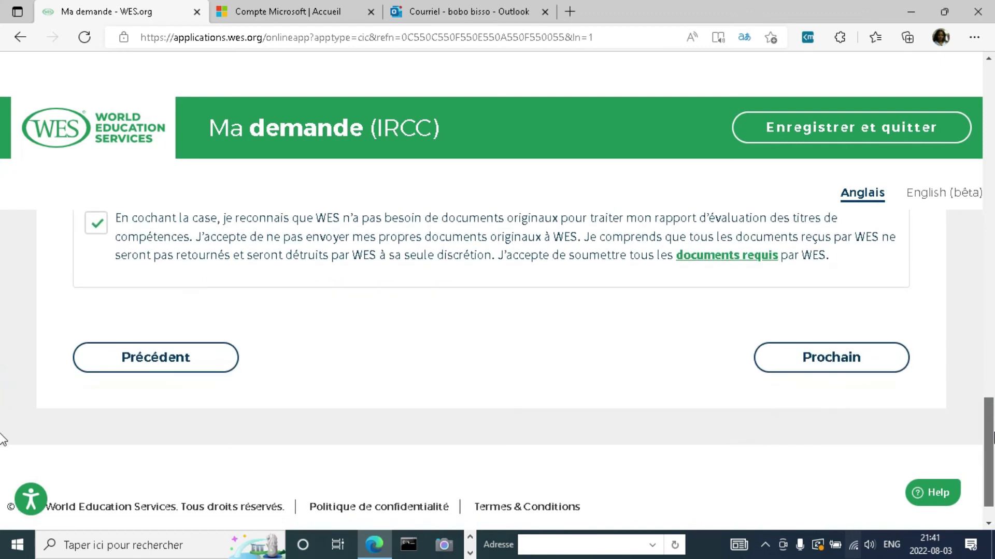
Step: Confirm name and date of birth, and choose Canadian resident registered for HST eligibility
click(825, 369)
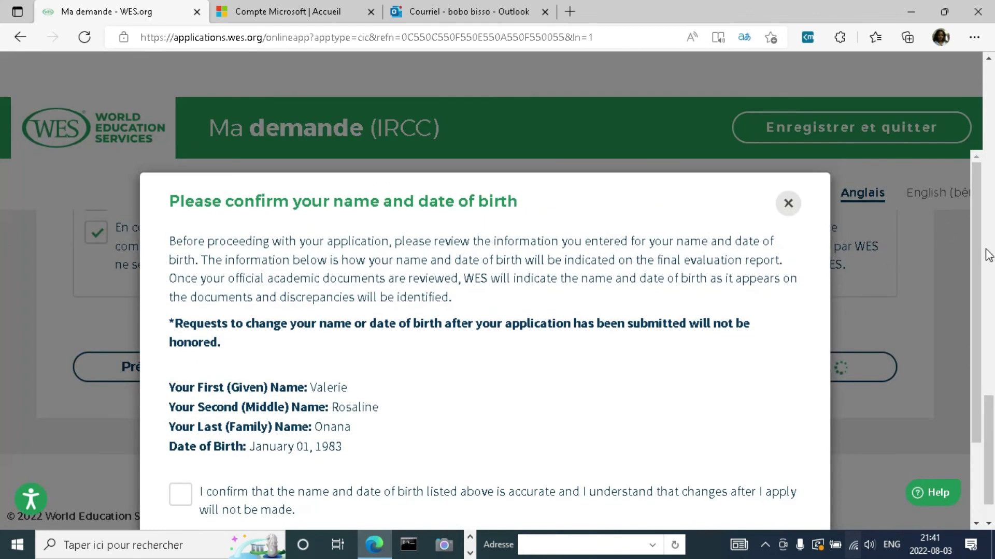
scroll(989, 293, down, 1)
scroll(989, 292, down, 3)
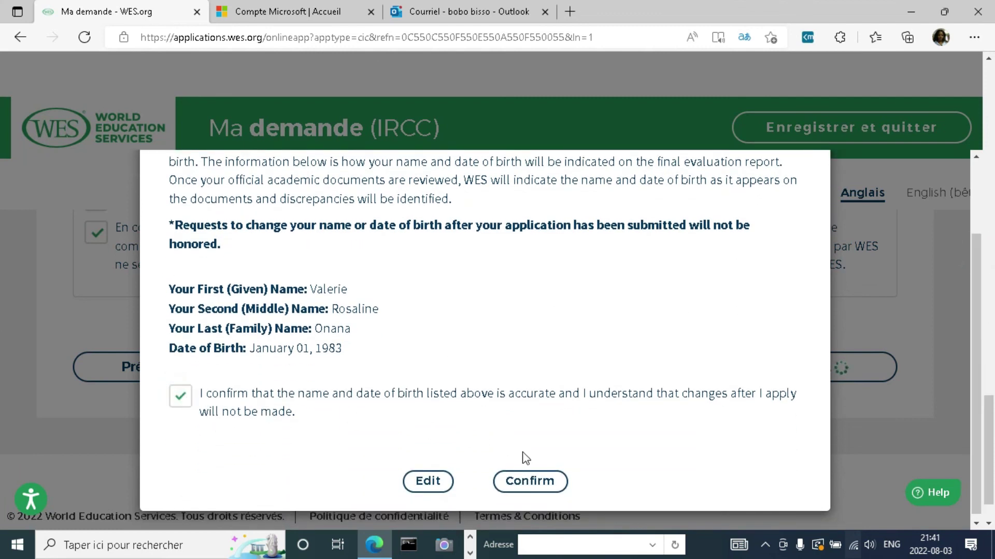
click(527, 487)
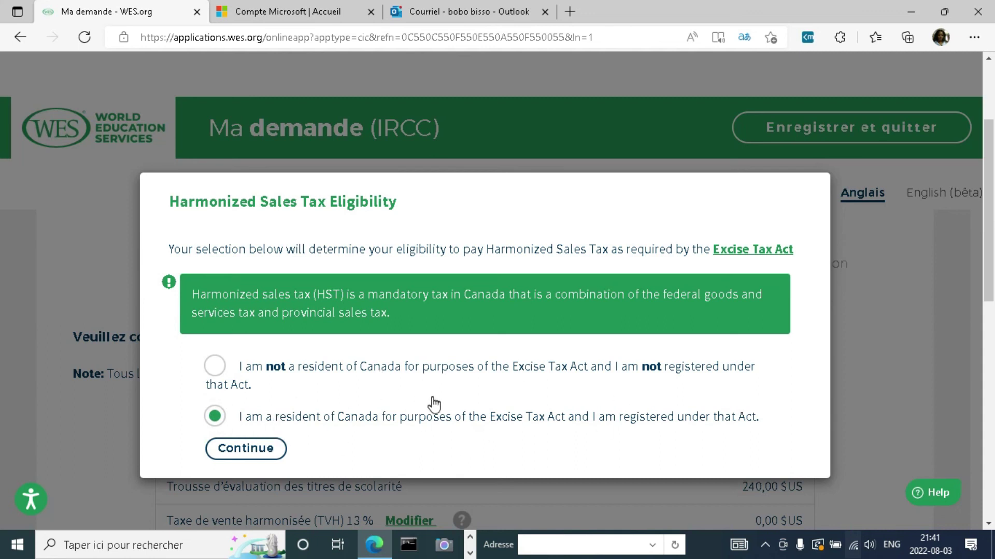
click(227, 445)
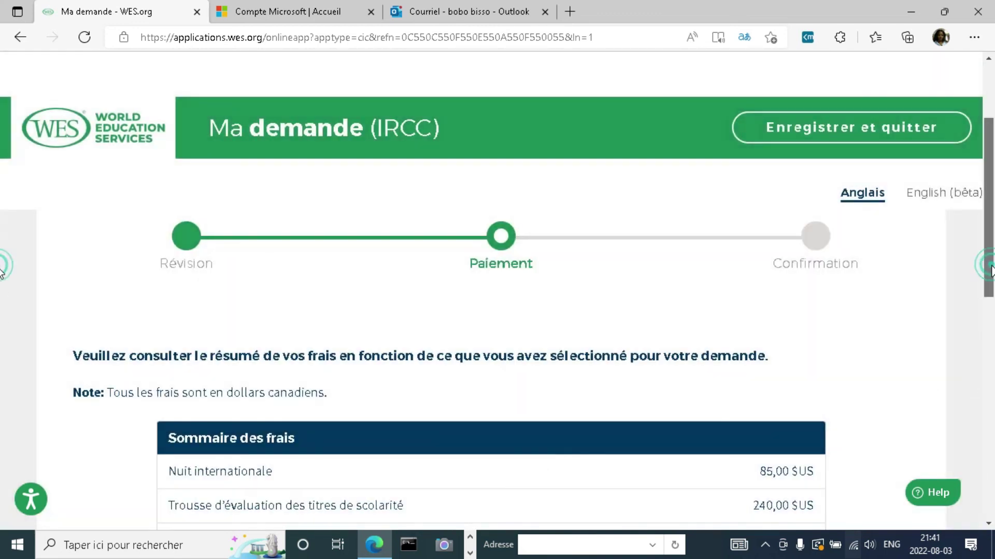
Step: Select Western Union online money transfer as payment for the 367,25 $US total
drag(990, 269, 993, 379)
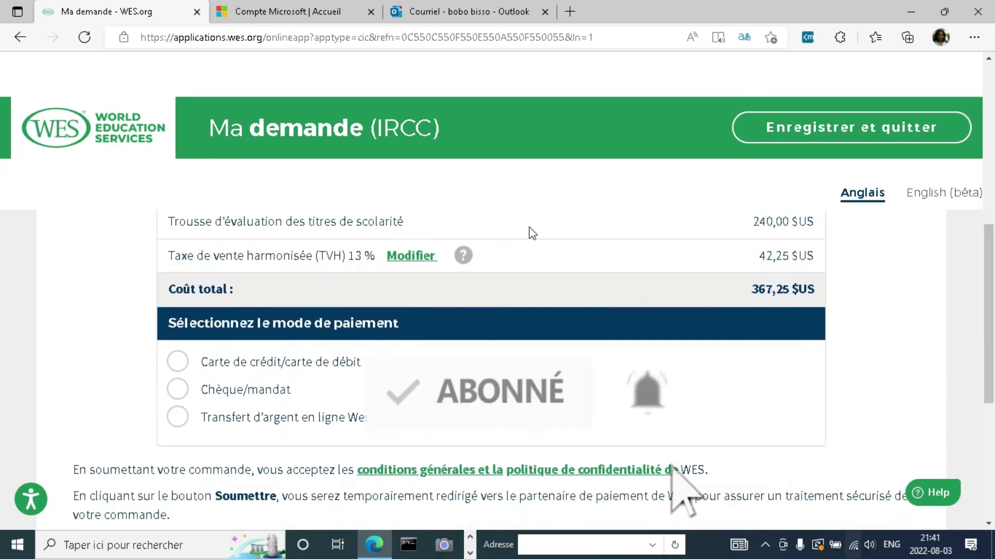
click(178, 362)
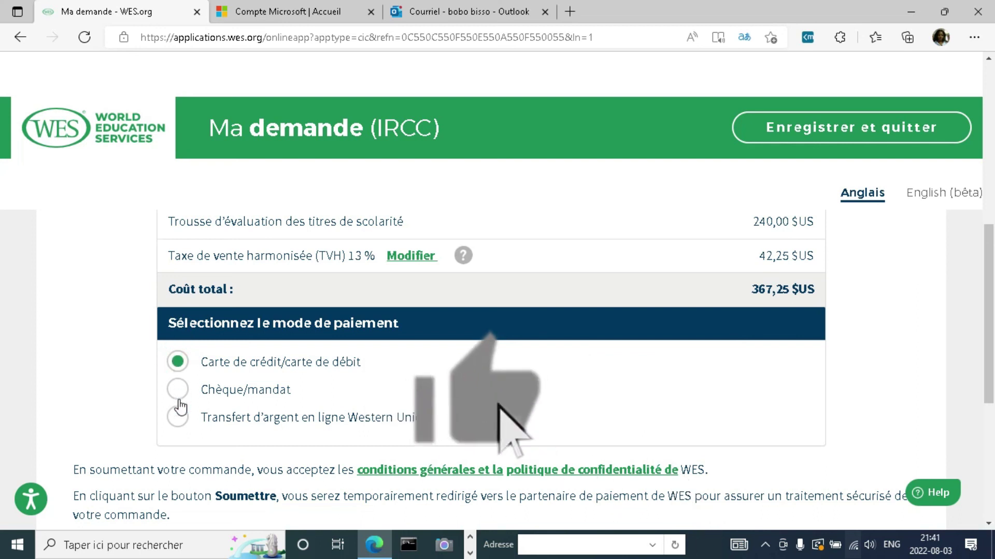
click(178, 389)
click(178, 418)
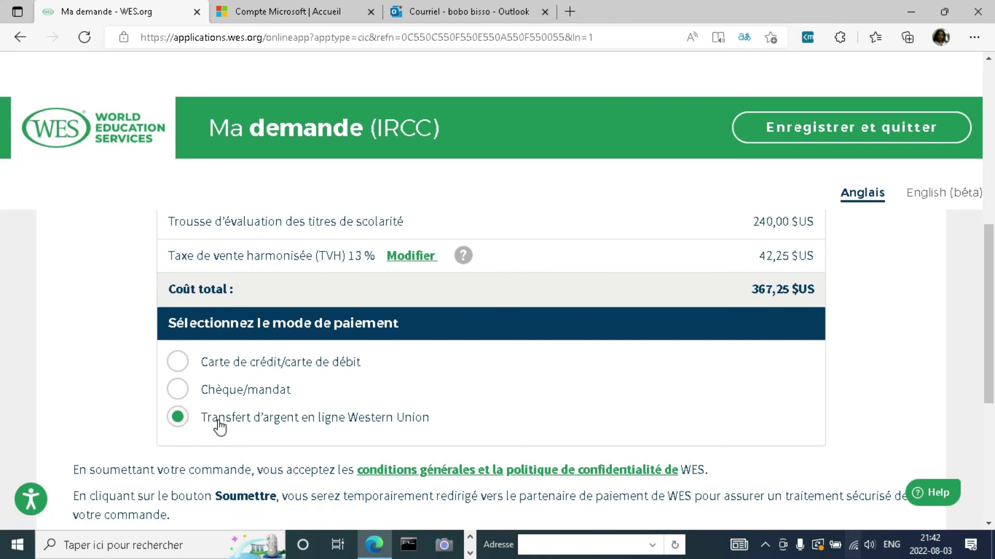
scroll(3, 382, down, 1)
scroll(2, 383, down, 3)
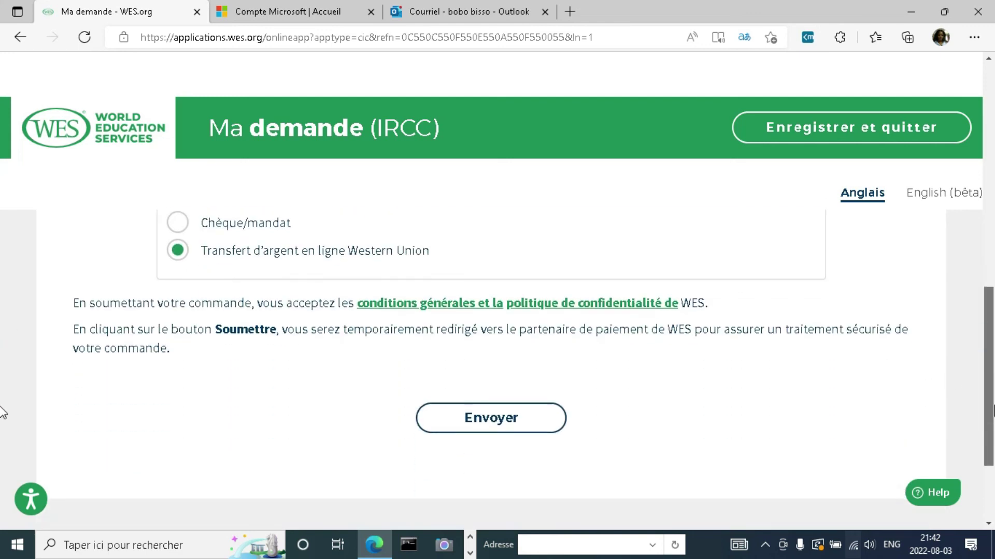
Step: Submit the application with Envoyer and view the confirmation with the WES reference number
click(491, 426)
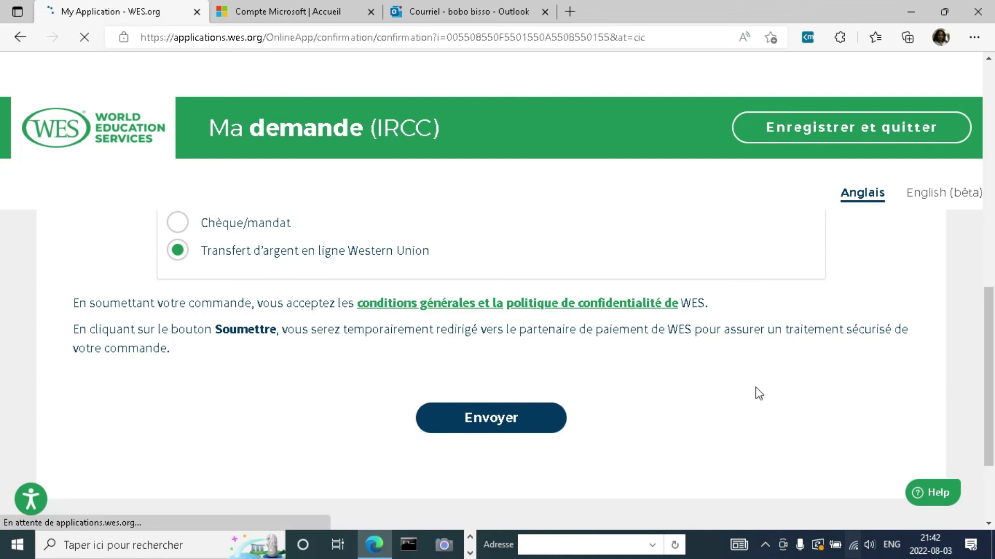
scroll(990, 249, down, 3)
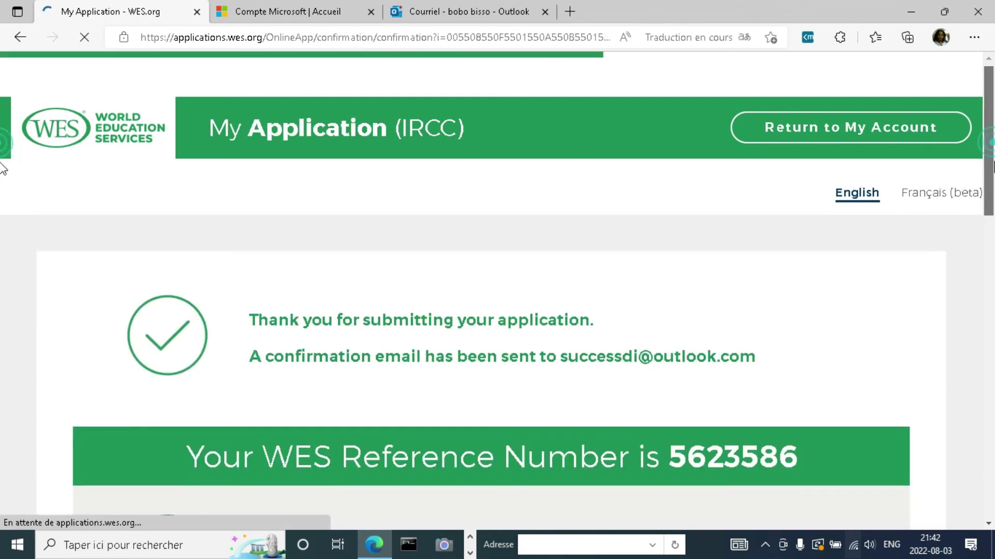